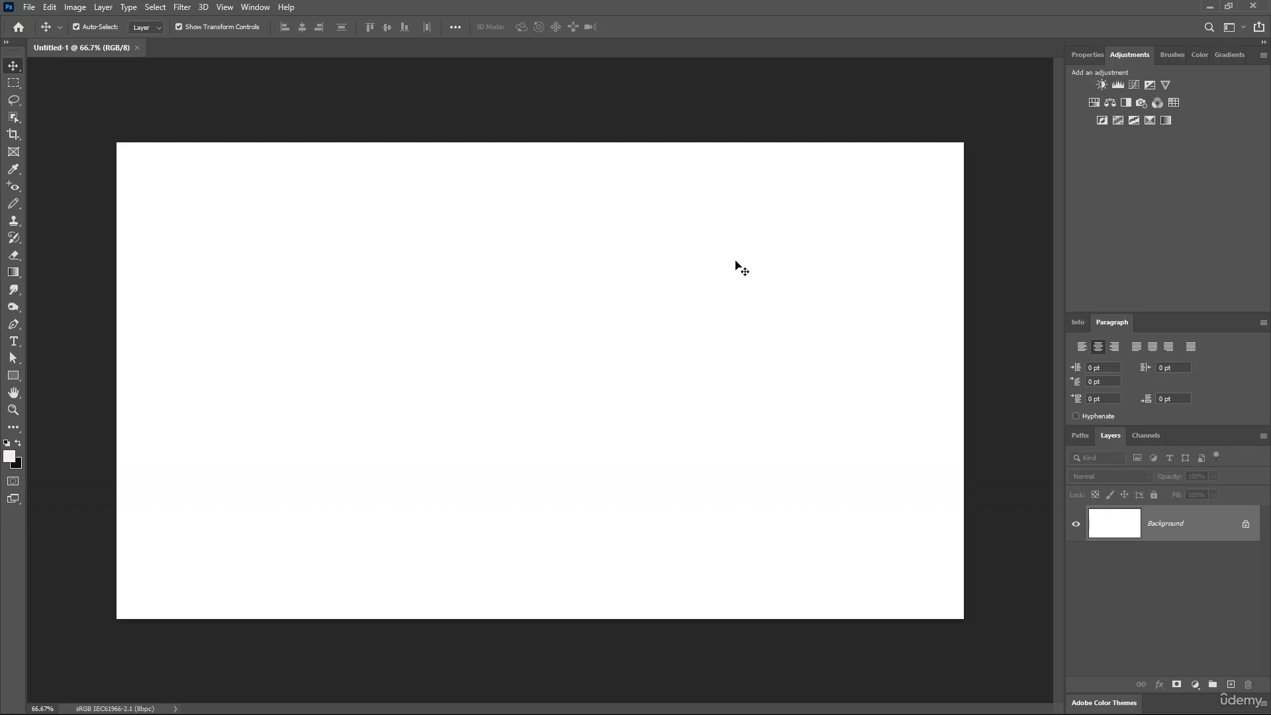
Start the Load Files into Stack script with individual files as the source
click(29, 8)
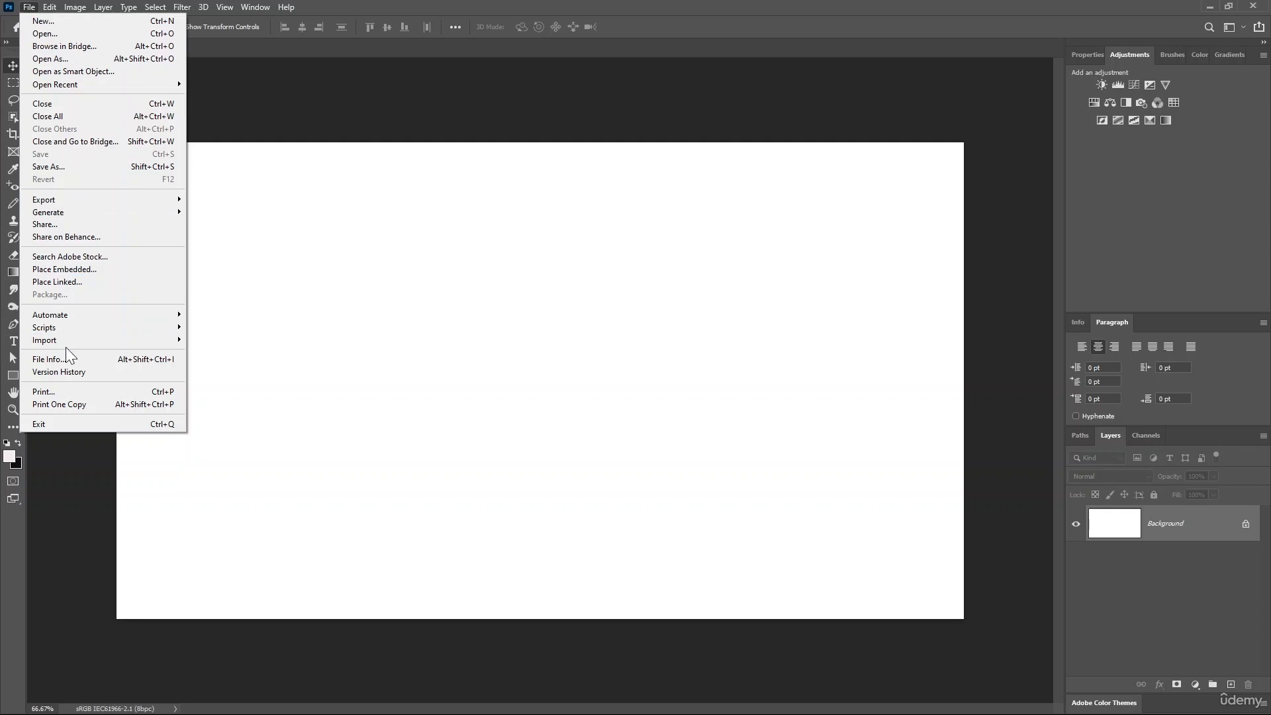
mouse_move(69, 328)
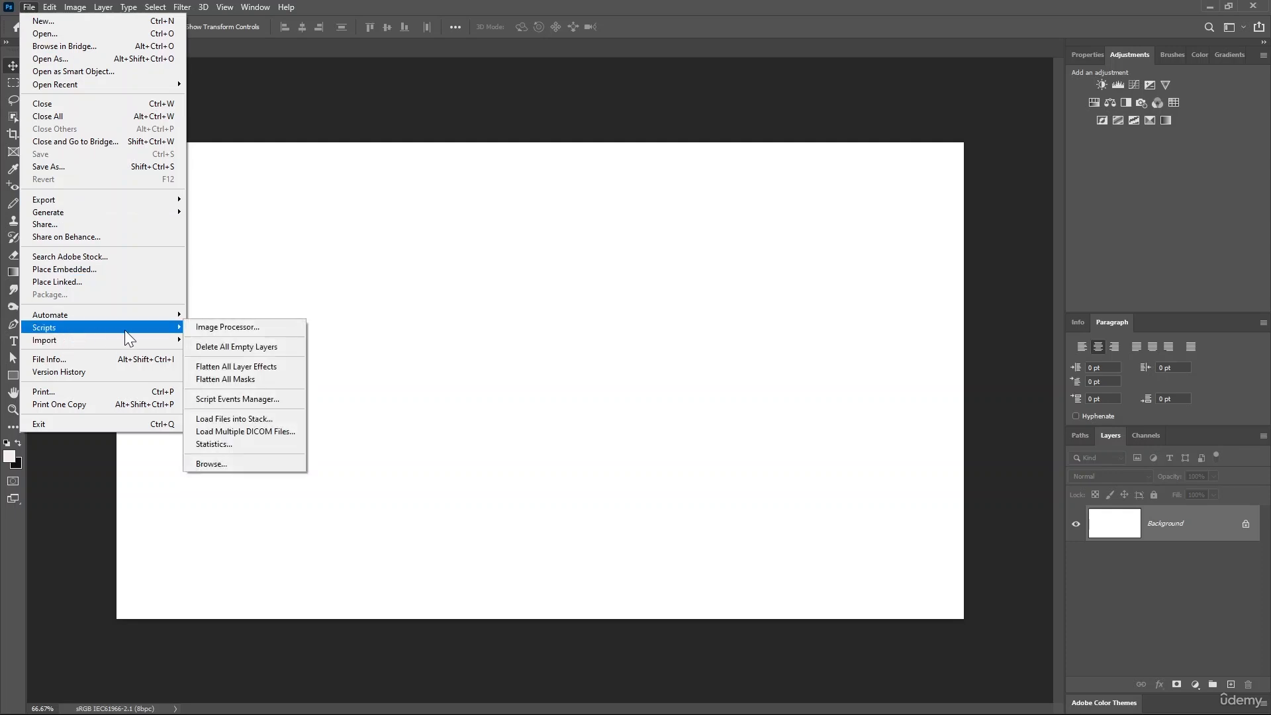
click(257, 418)
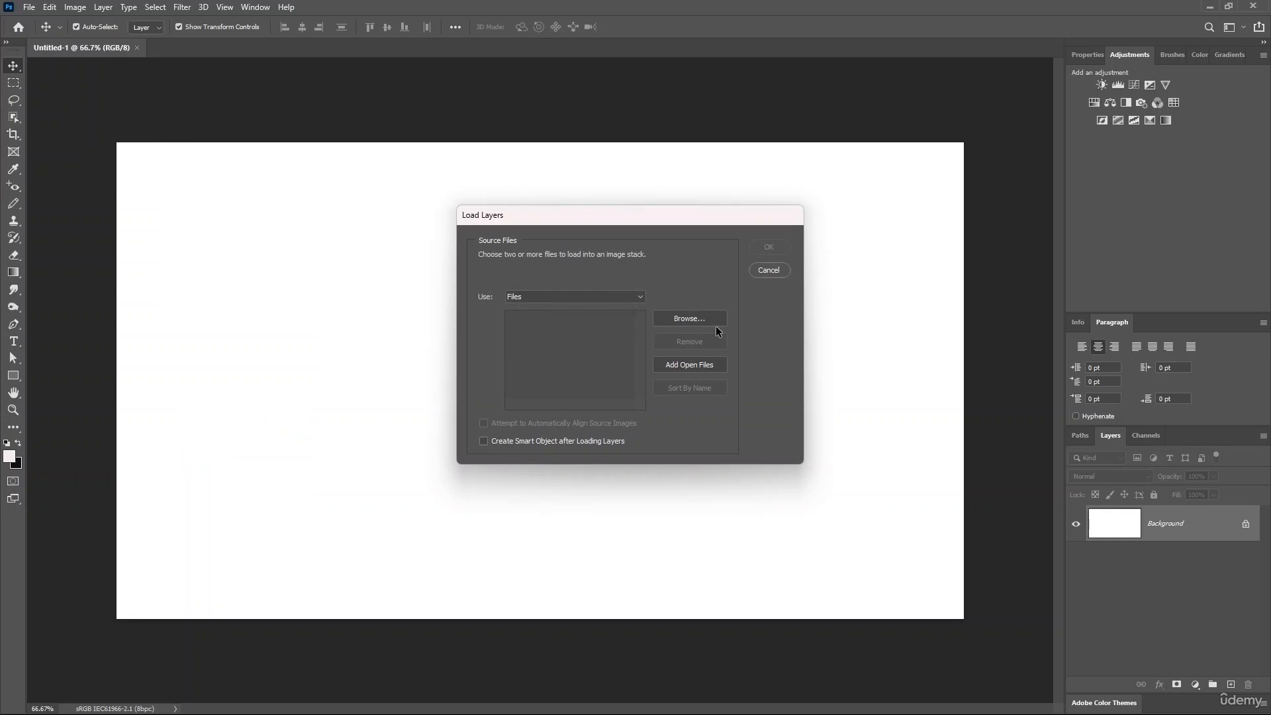
click(636, 298)
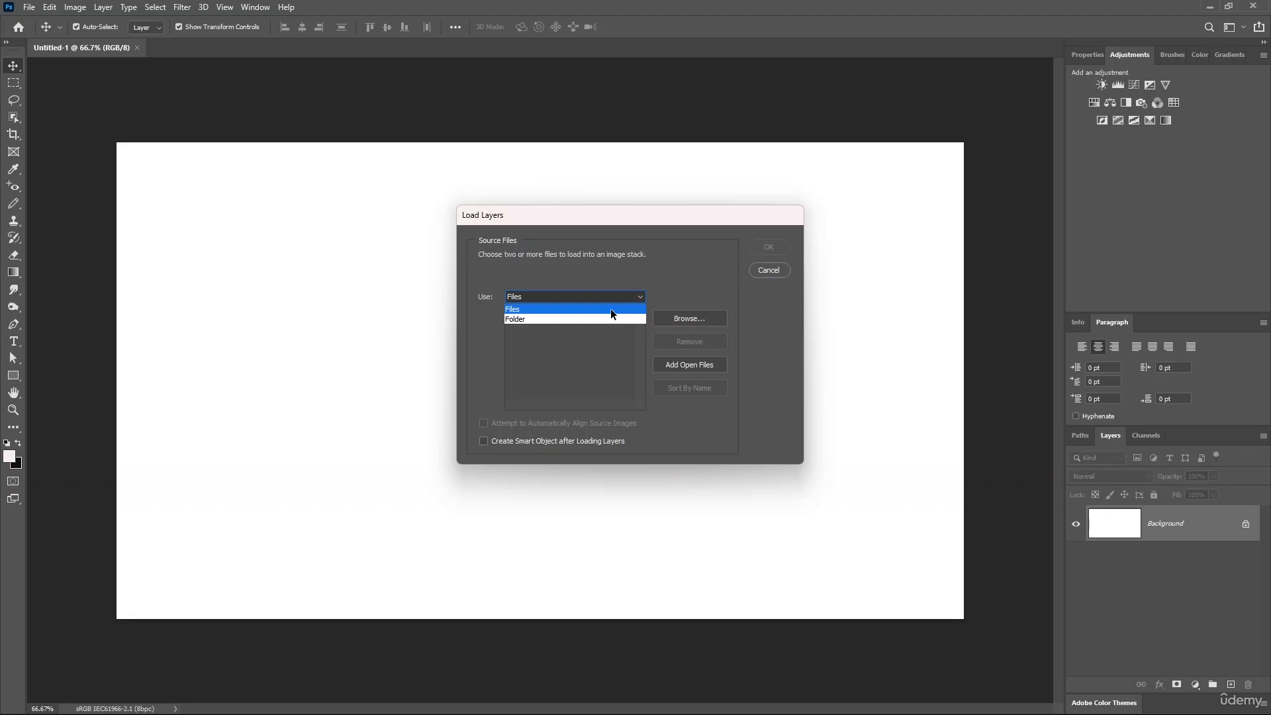
click(576, 310)
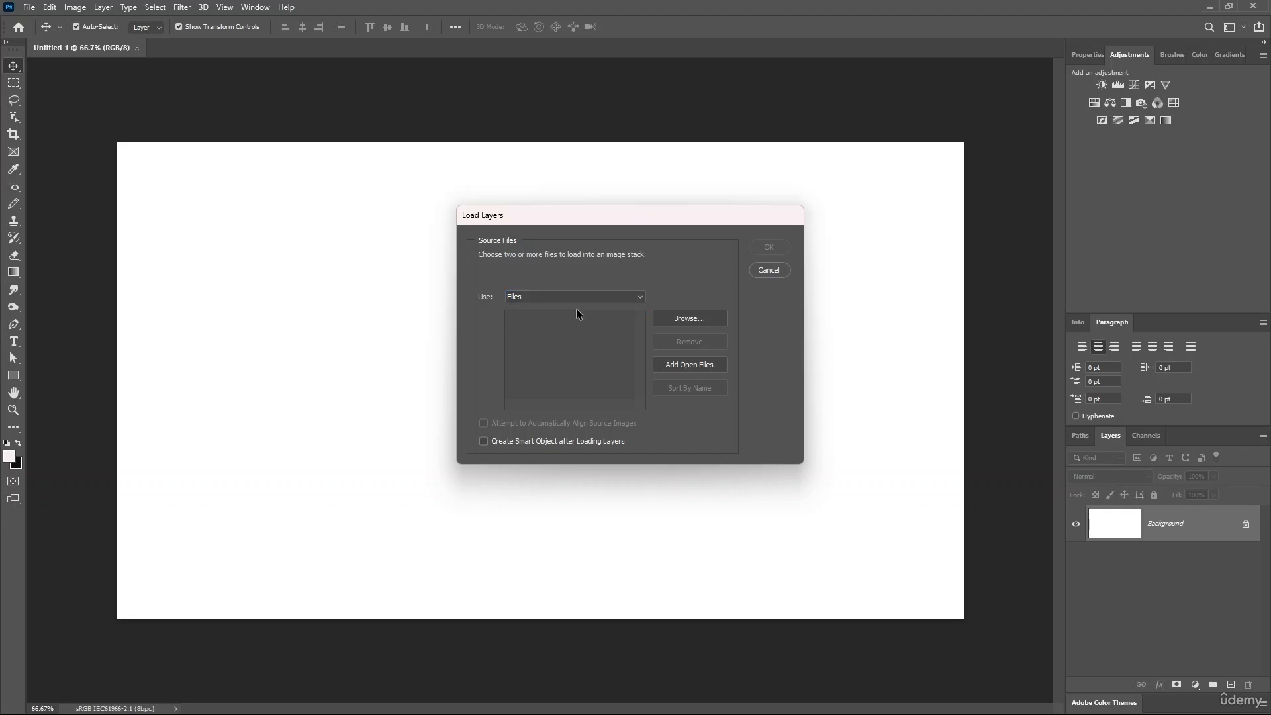
Load 800px taking-birds-on-planes.jpg, pexels-pixabay-355288.jpg and the Pexels photos numbered 2047905, 19080753 and 2529148 from Downloads as stacked layers
click(690, 319)
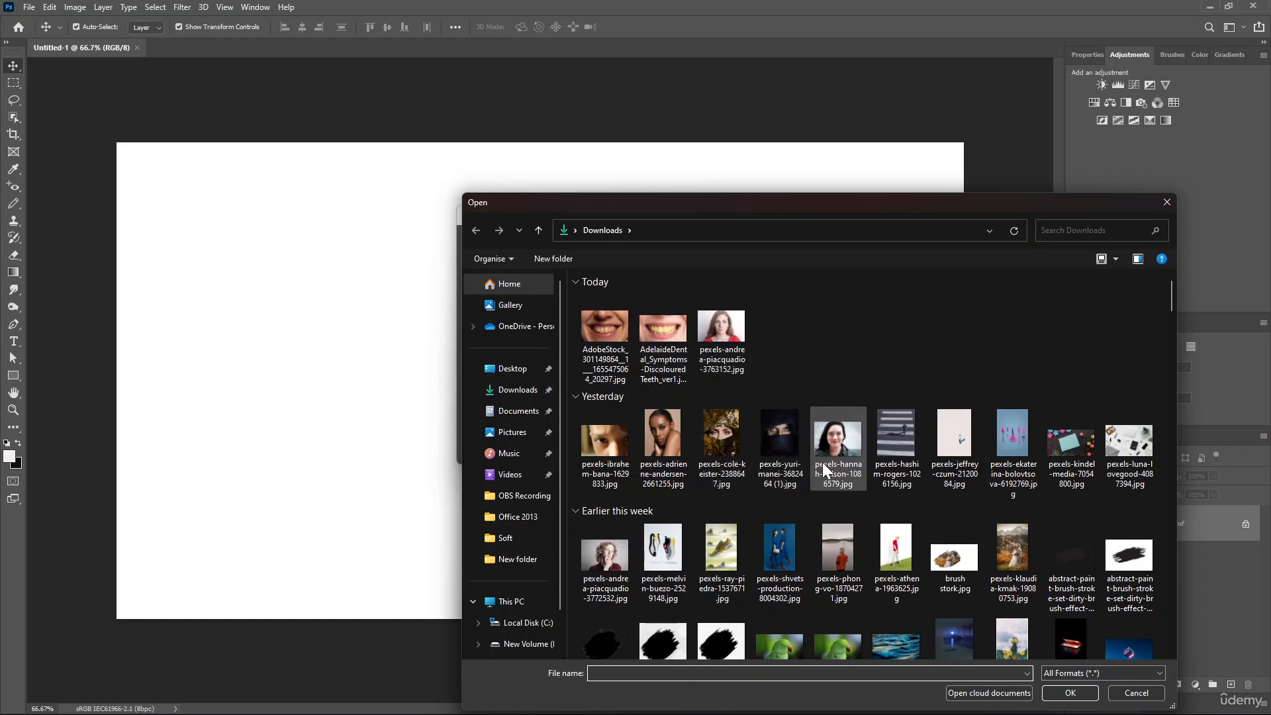
scroll(848, 453, down, 8)
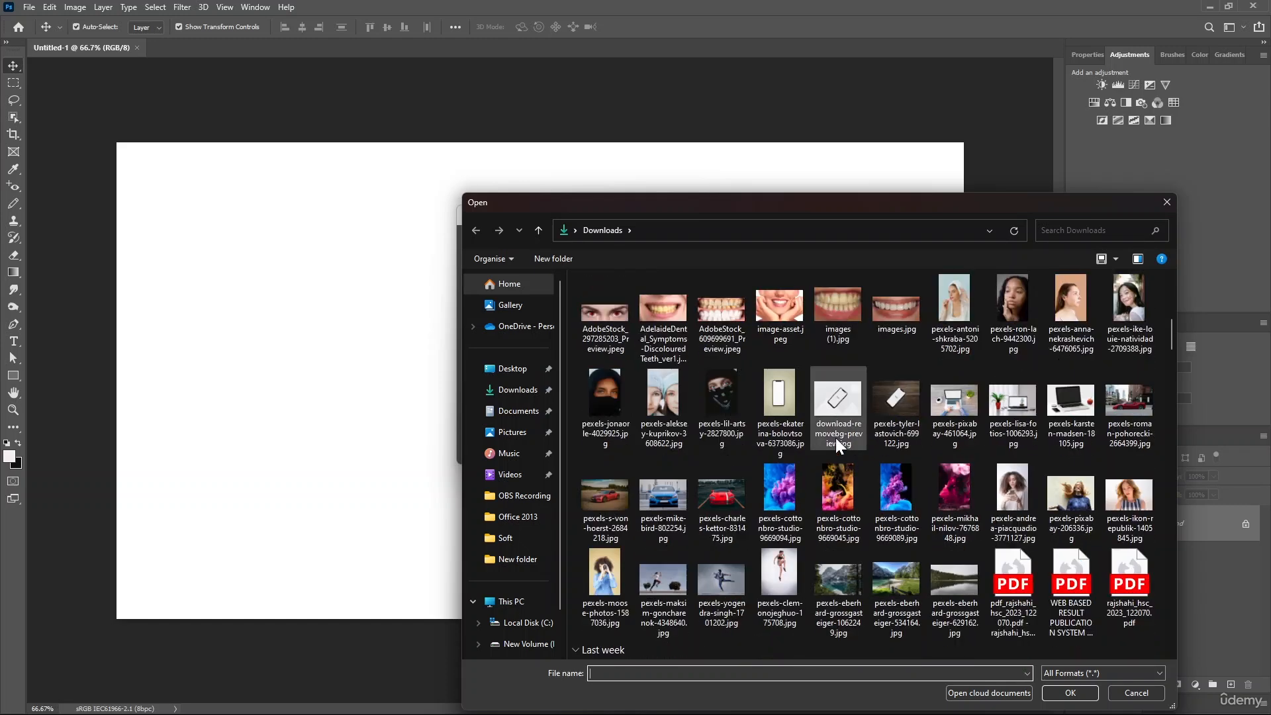
scroll(835, 438, up, 4)
click(788, 401)
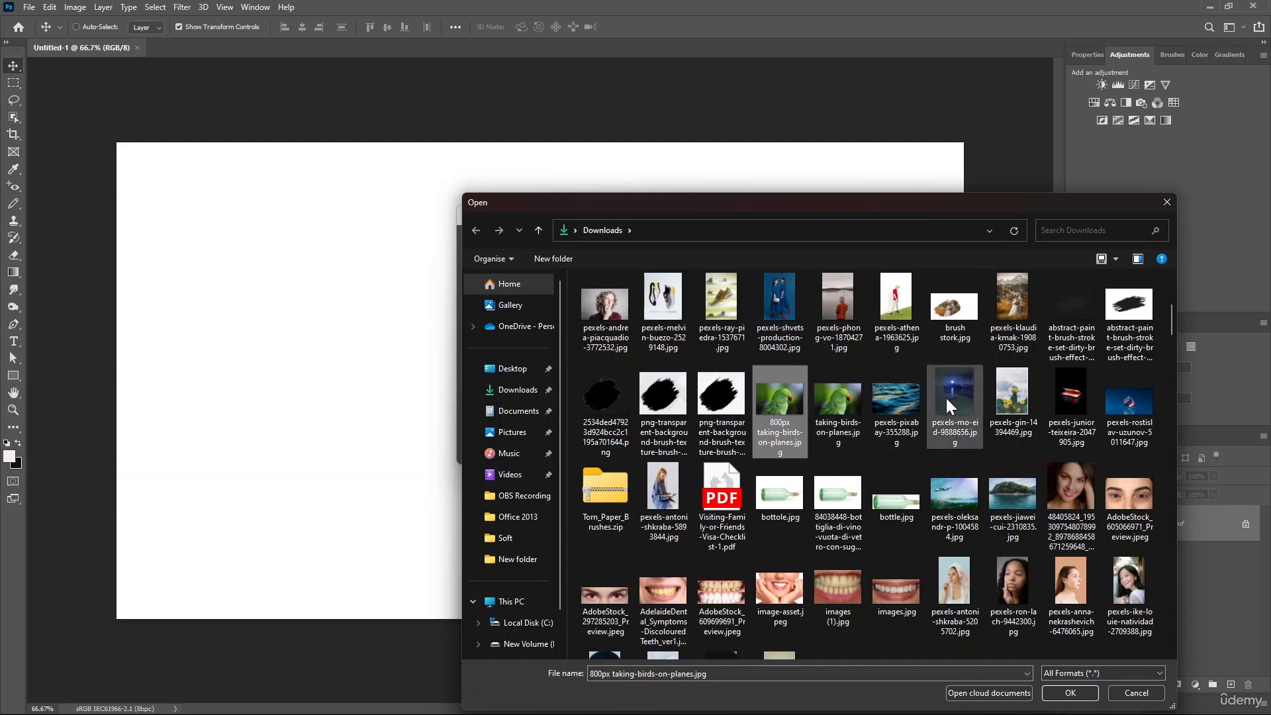
ctrl+click(903, 395)
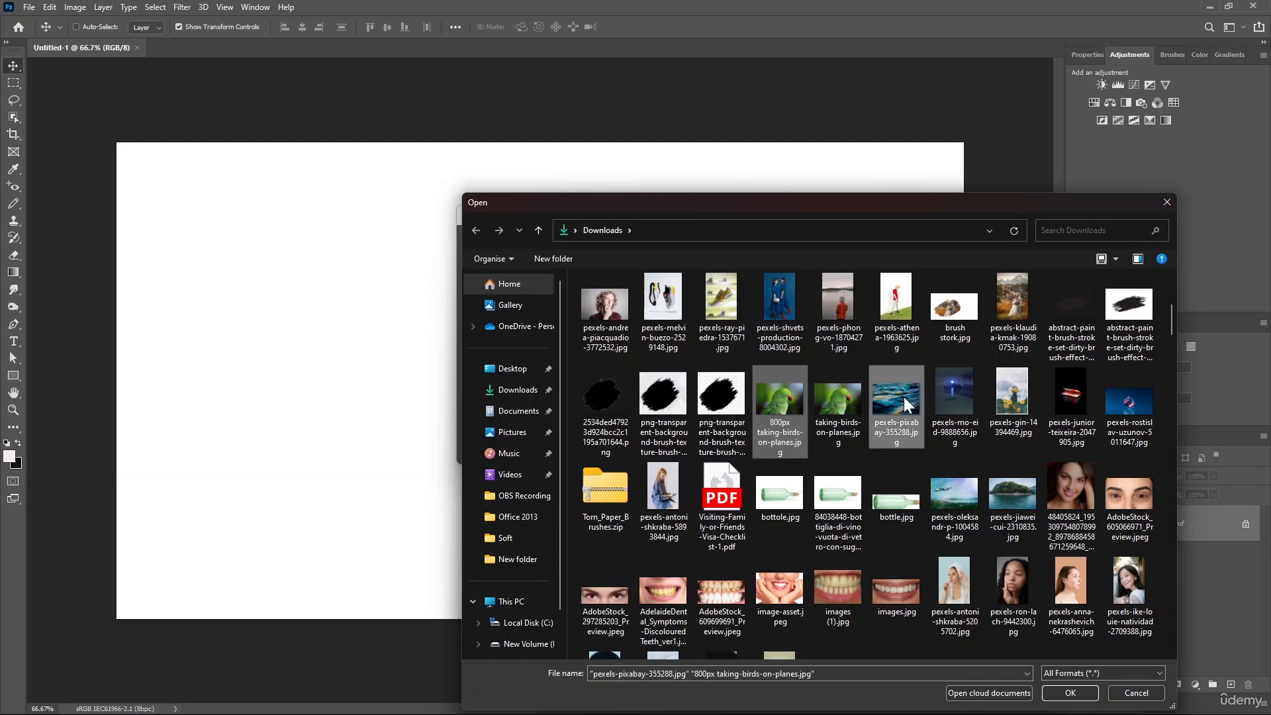
ctrl+click(1052, 395)
ctrl+click(1020, 302)
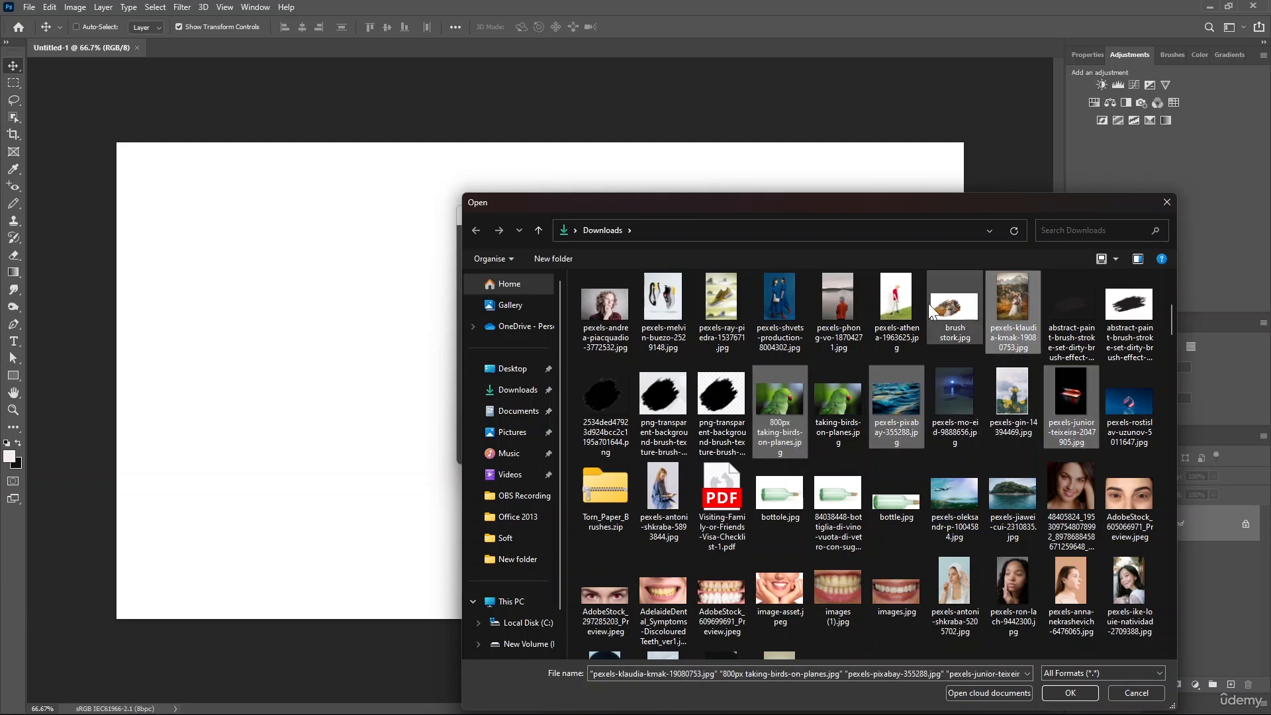
ctrl+click(674, 293)
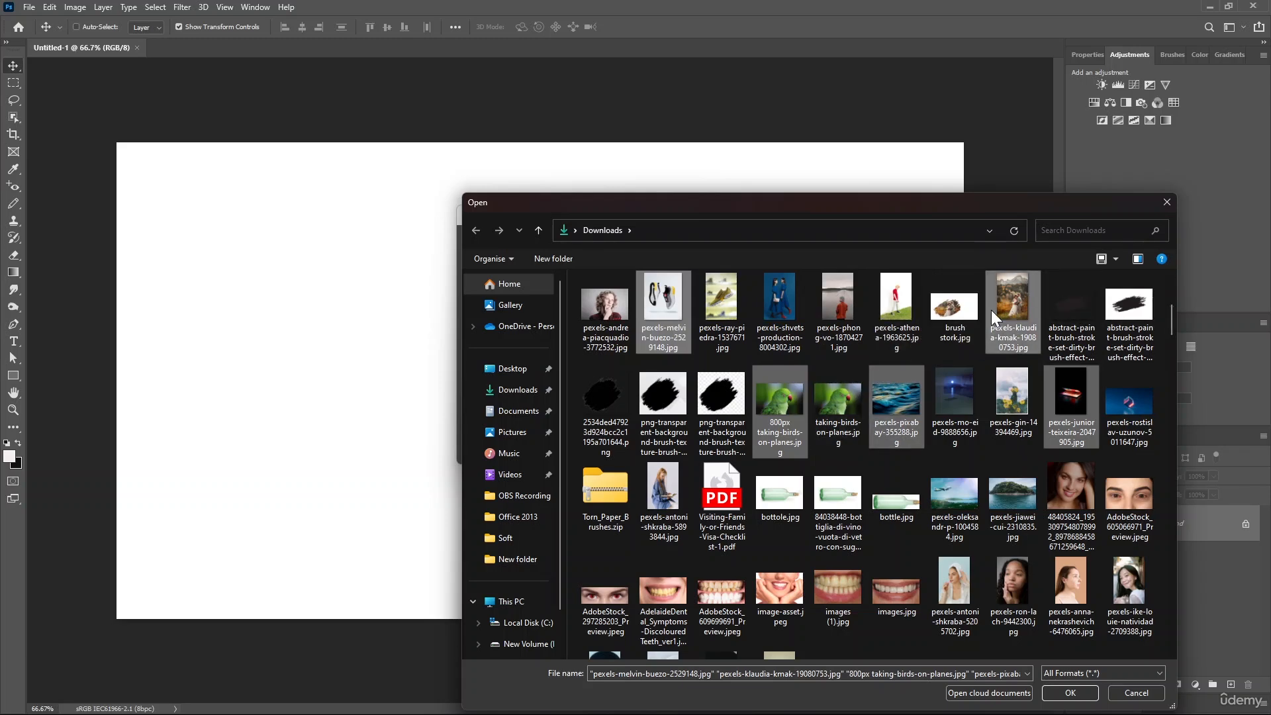
click(1071, 692)
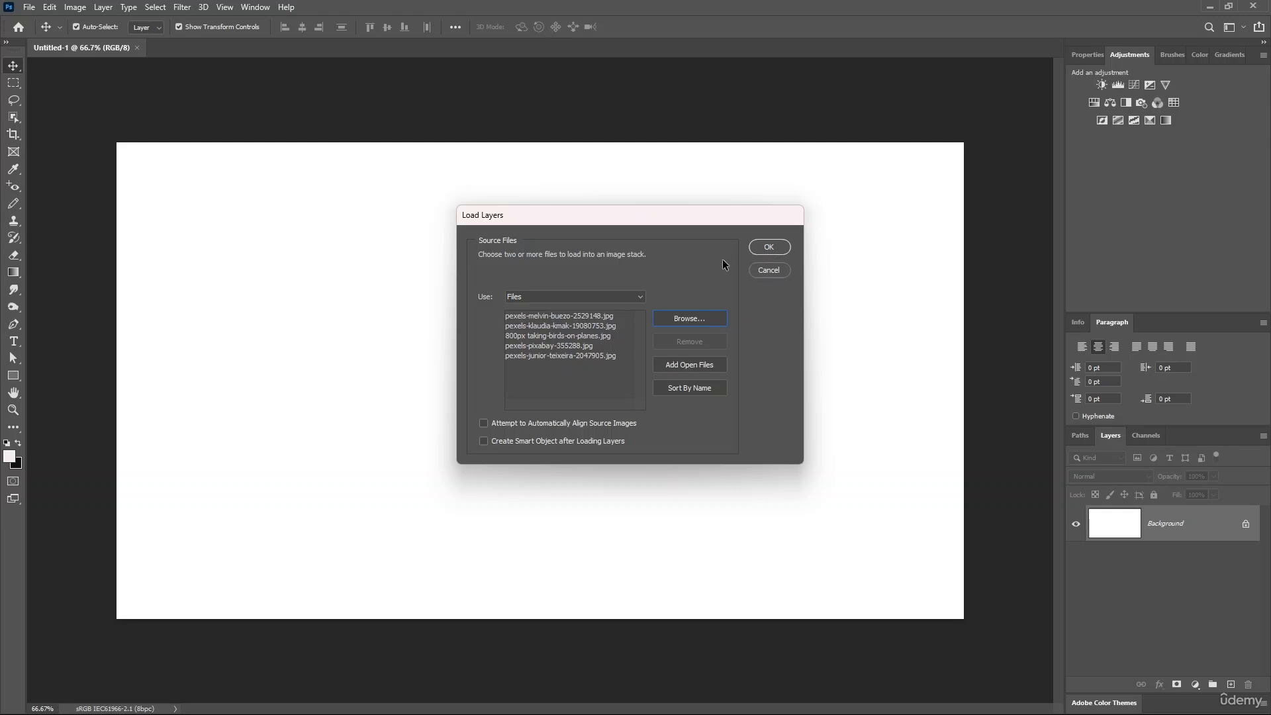
click(768, 247)
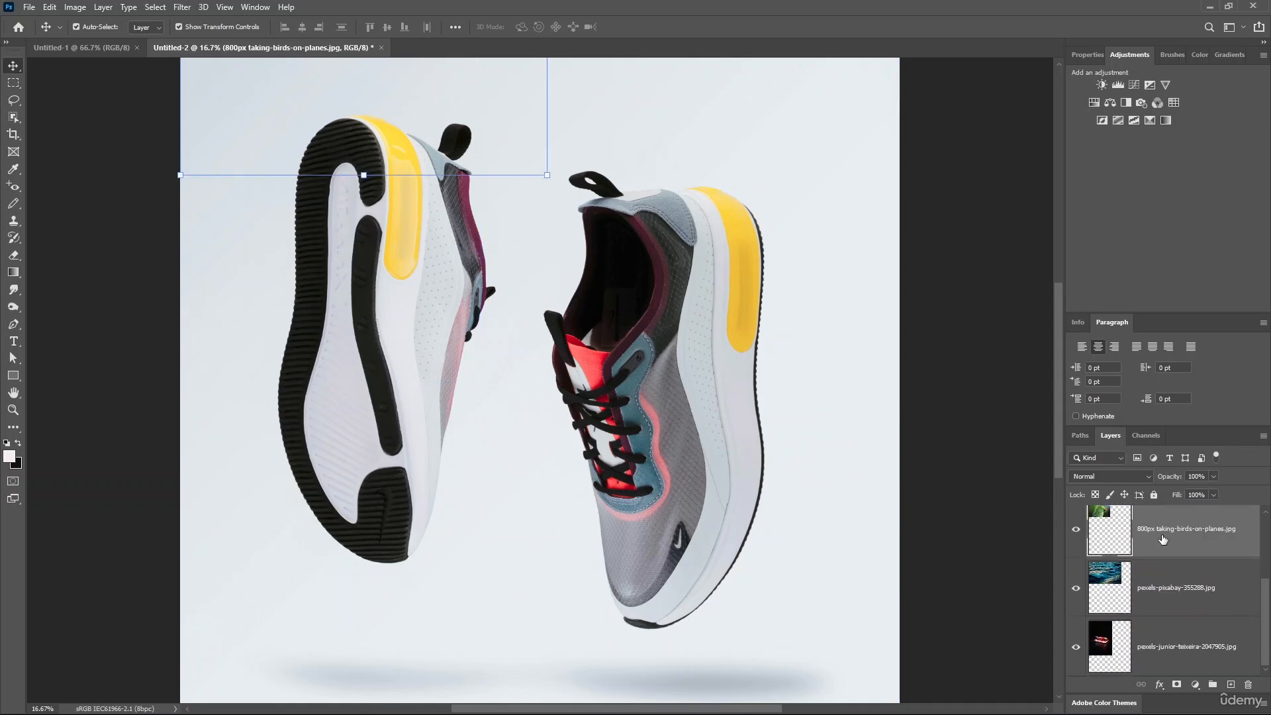
Move the wedding couple layer above the sneakers layer, to the top of the layer stack
click(1156, 602)
click(1158, 635)
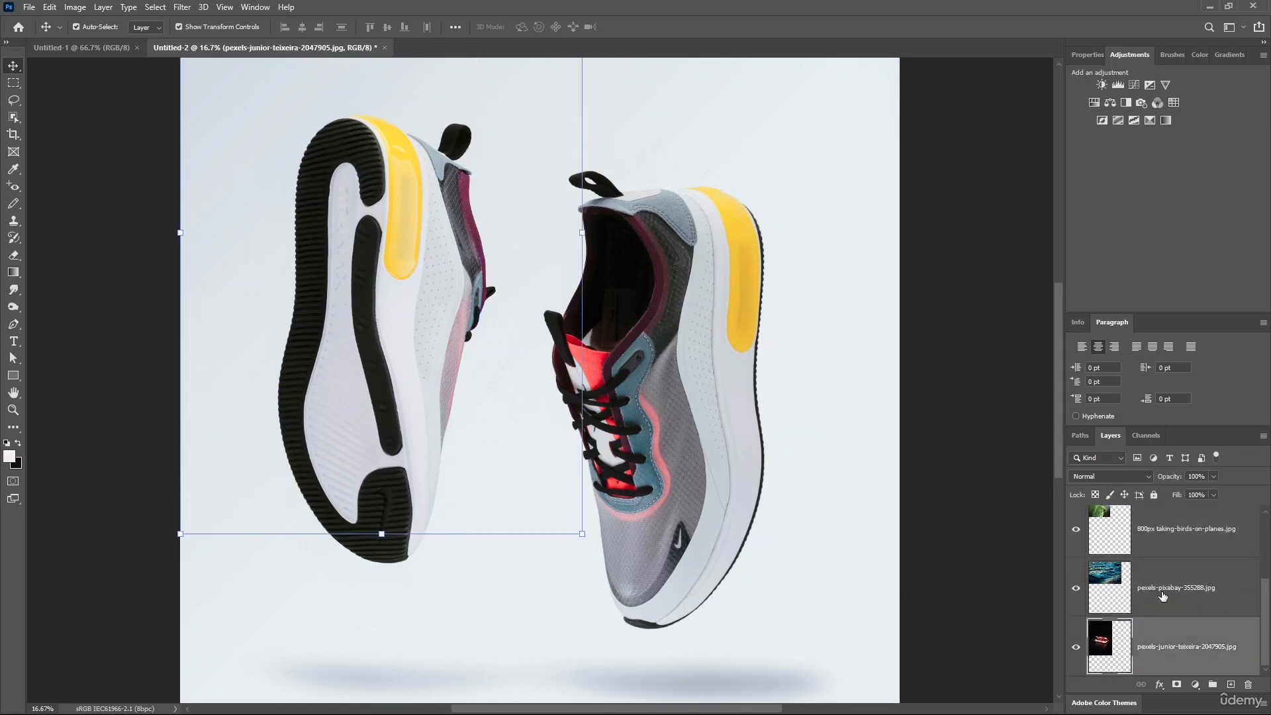
scroll(1167, 576, up, 2)
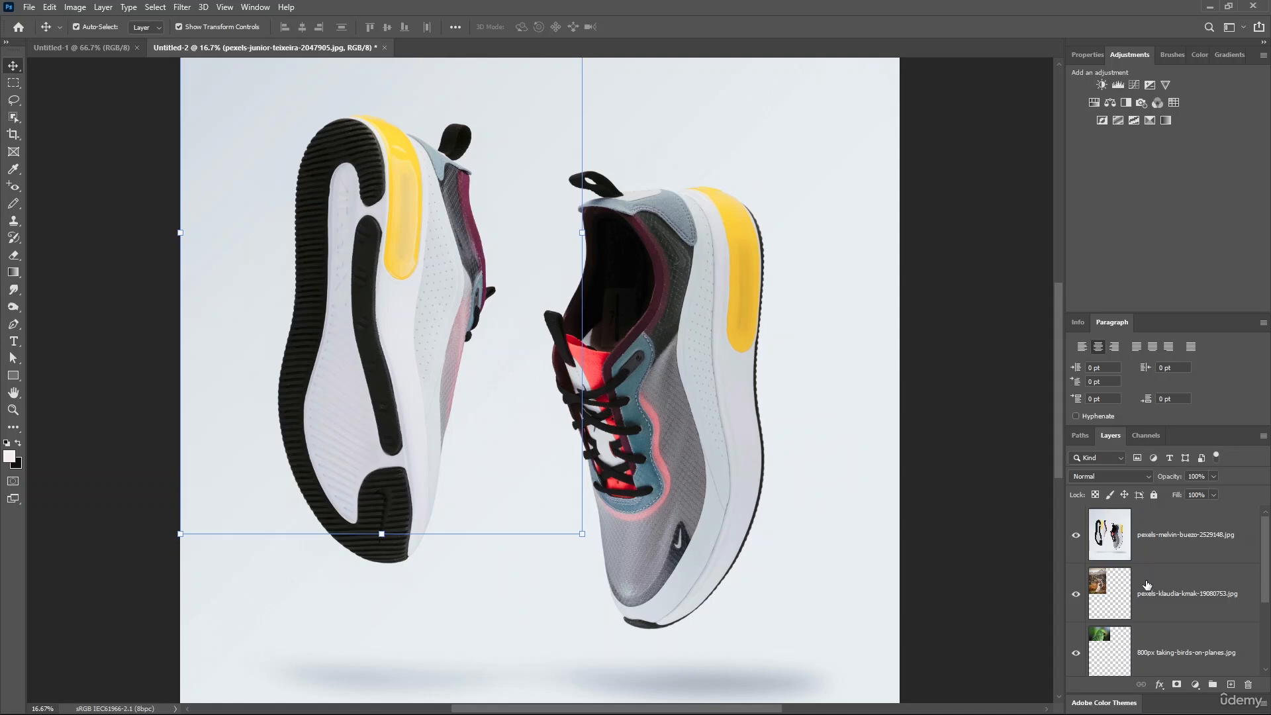
click(1126, 590)
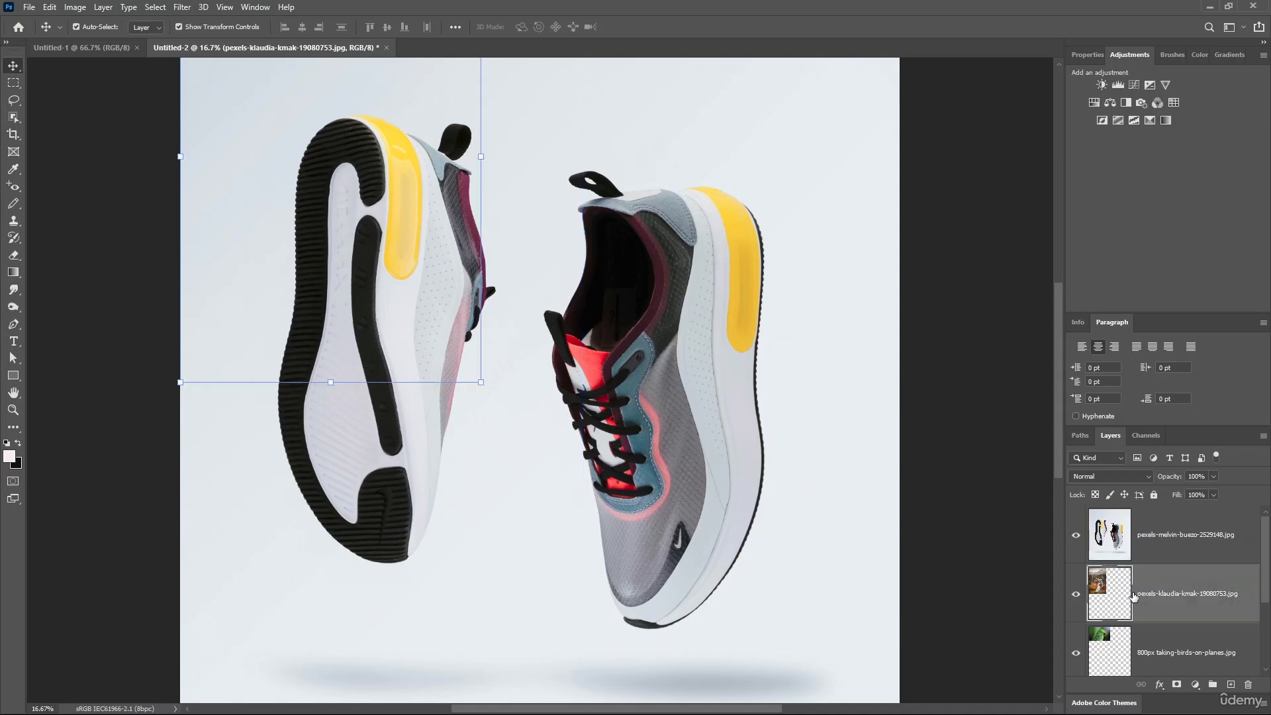
drag(1130, 595, 1130, 542)
drag(1147, 601, 1145, 534)
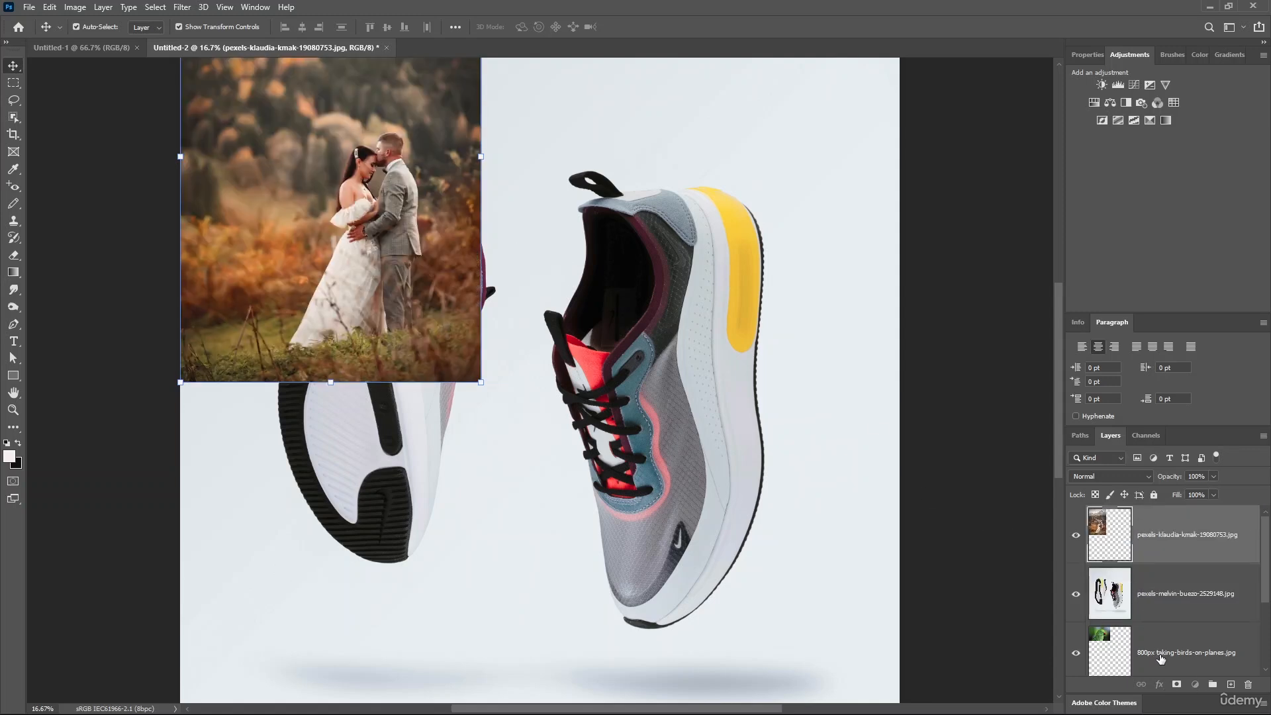
Move the parrot layer directly above the sneakers layer and place the parrot image to the right of the wedding photo on the canvas
drag(1161, 657, 1163, 598)
drag(1145, 641, 1141, 586)
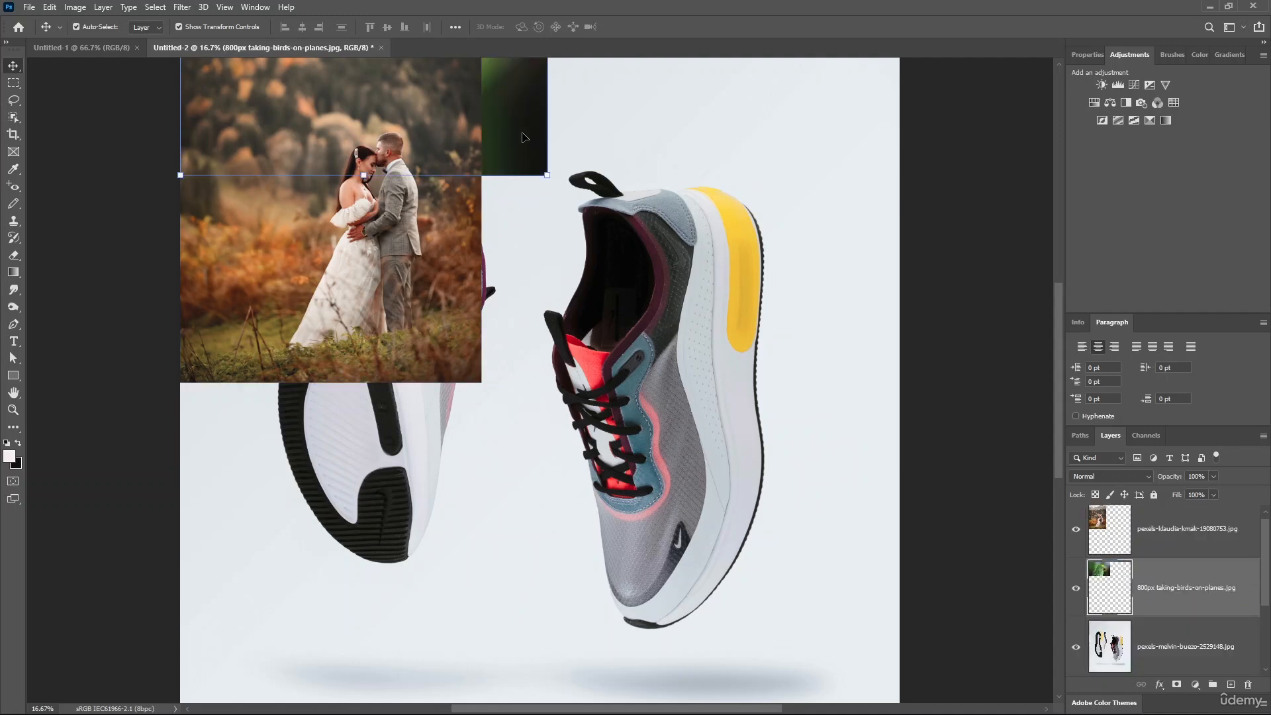
drag(524, 137, 842, 214)
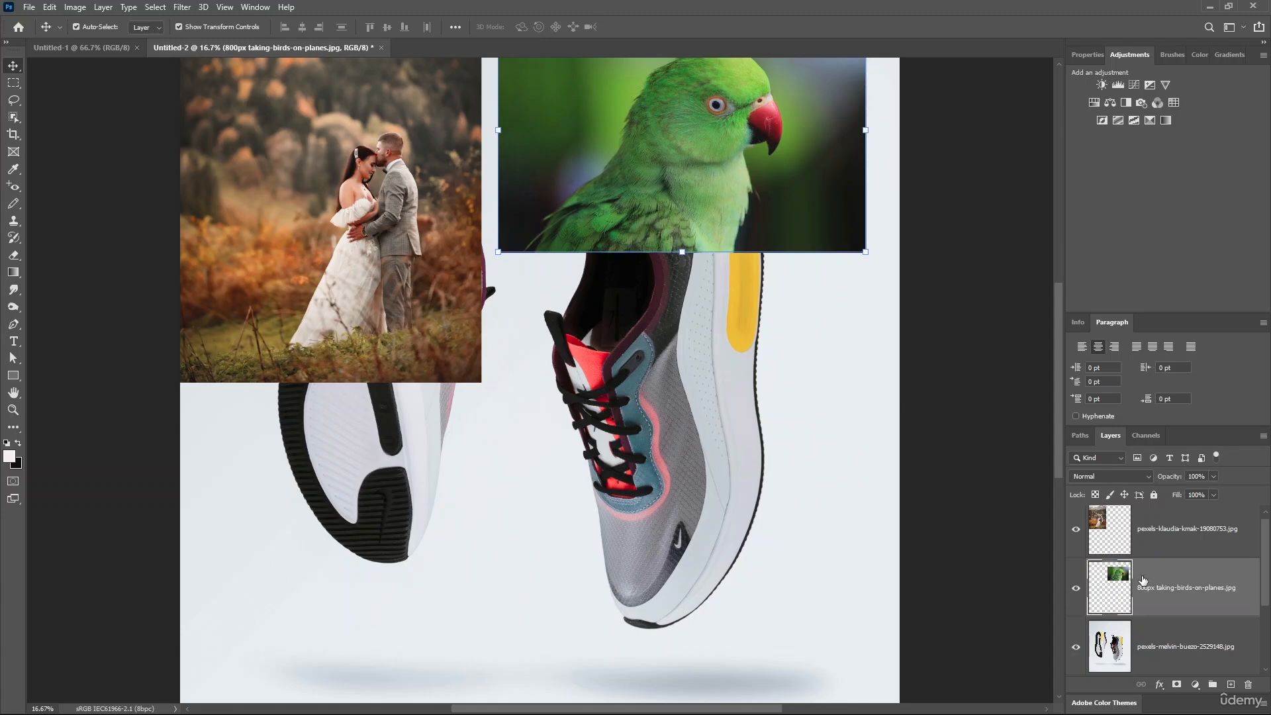
scroll(1143, 583, down, 2)
scroll(1144, 580, up, 2)
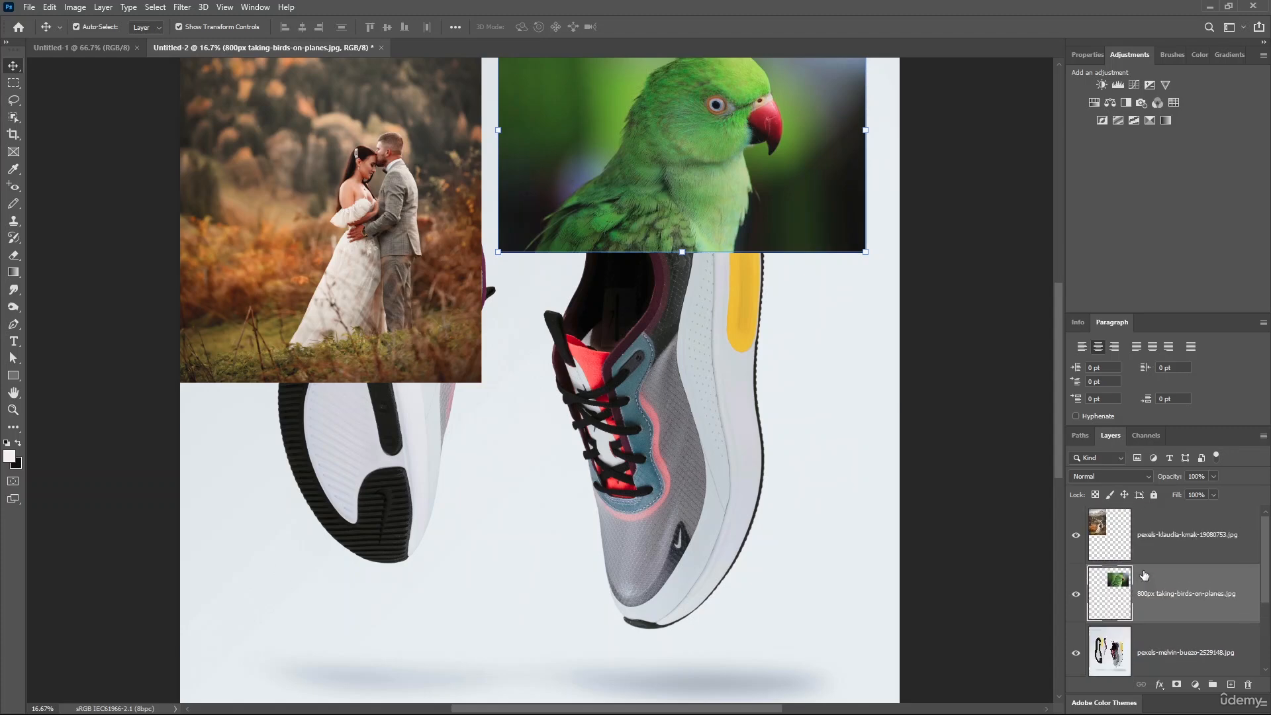
click(1119, 542)
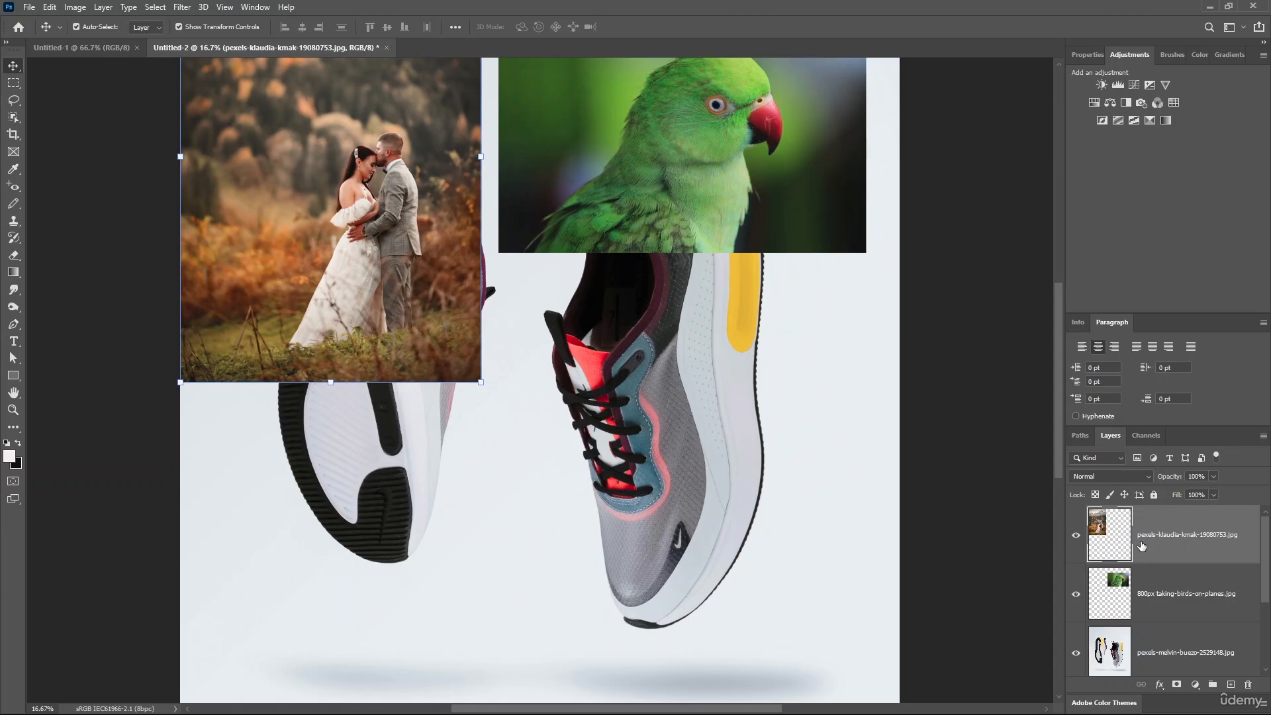
click(1162, 603)
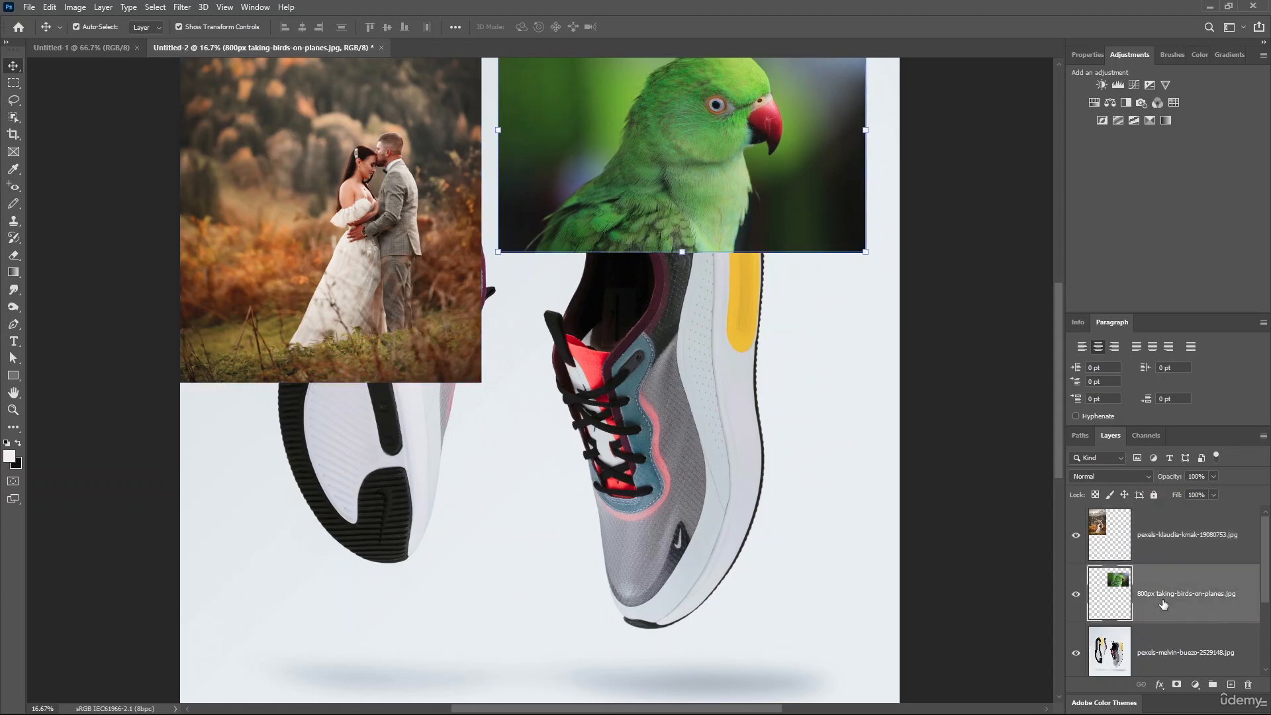
Select the wedding couple, parrot and ocean layers together, leaving the sneakers layer out of the selection
click(1164, 549)
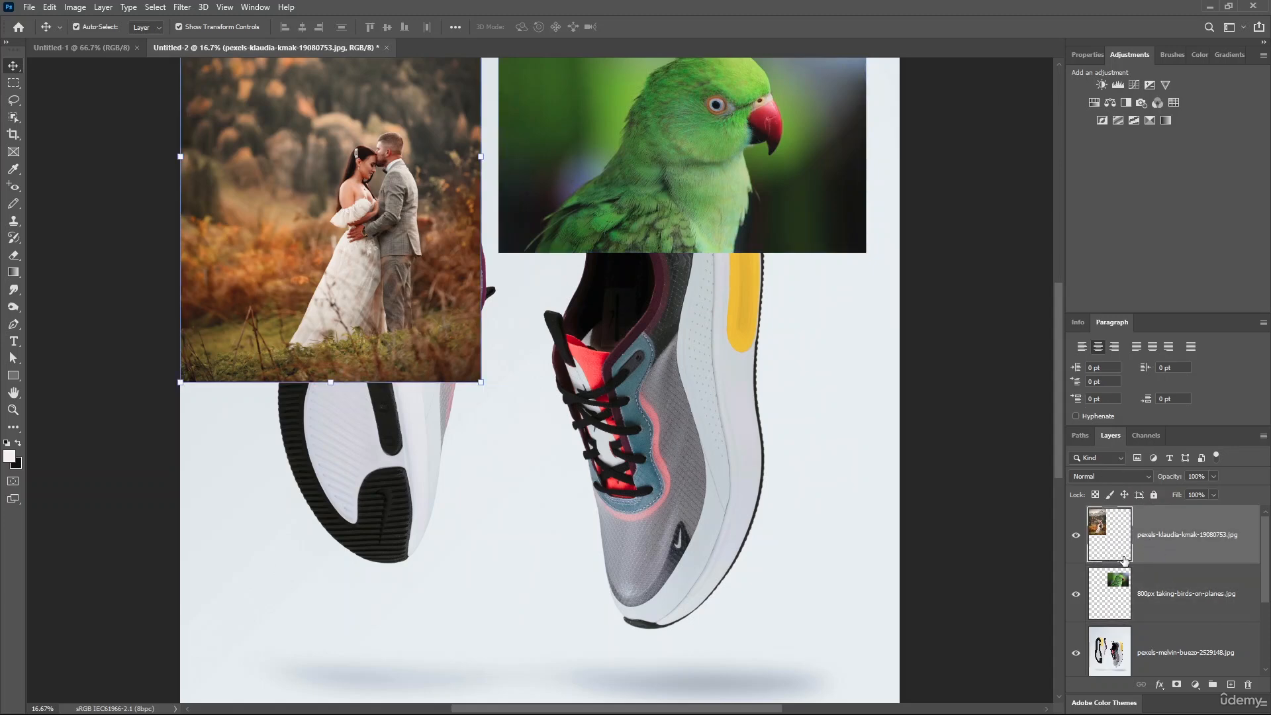
click(1076, 541)
shift+click(1183, 584)
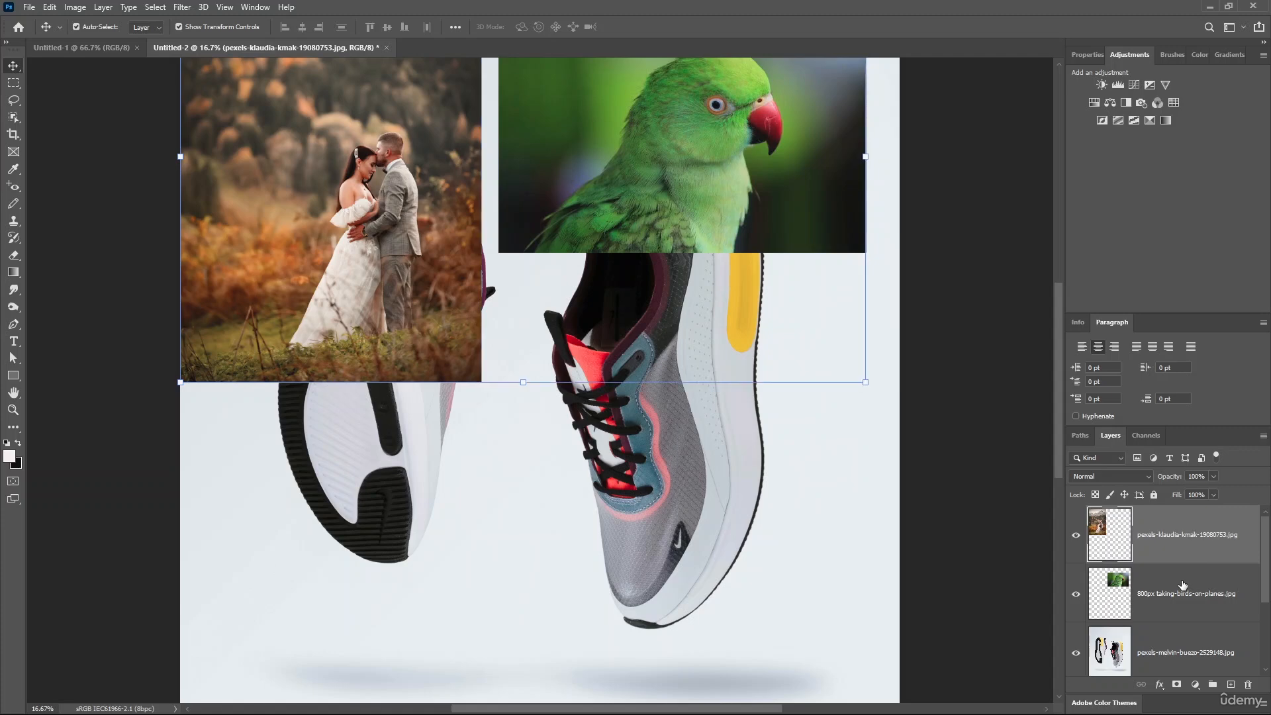
shift+click(1176, 640)
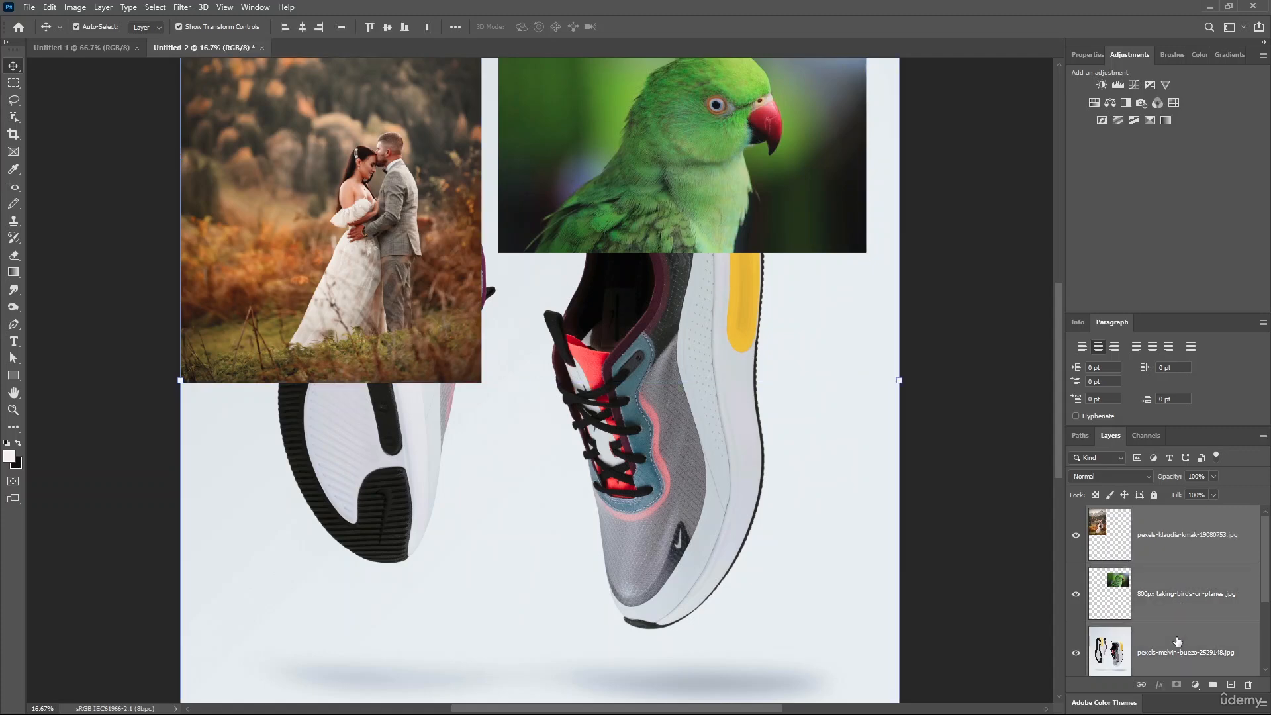
drag(1267, 549, 1267, 604)
ctrl+click(1185, 553)
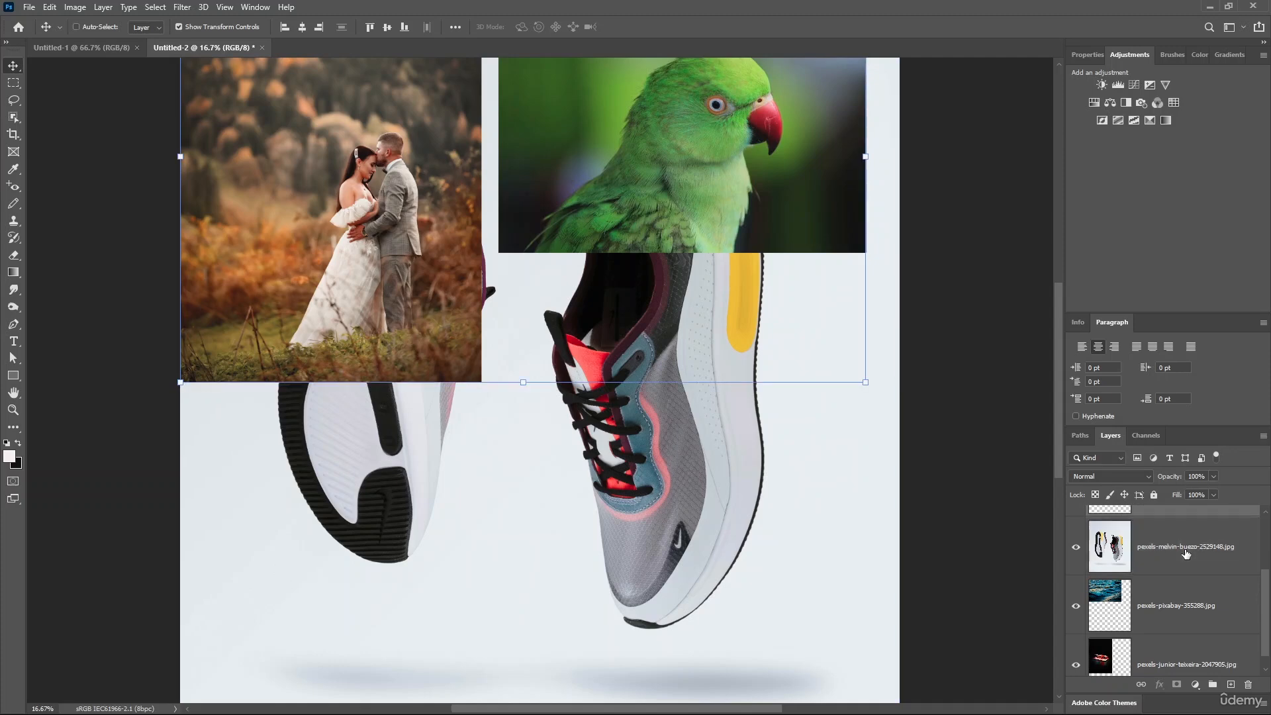
ctrl+click(1172, 605)
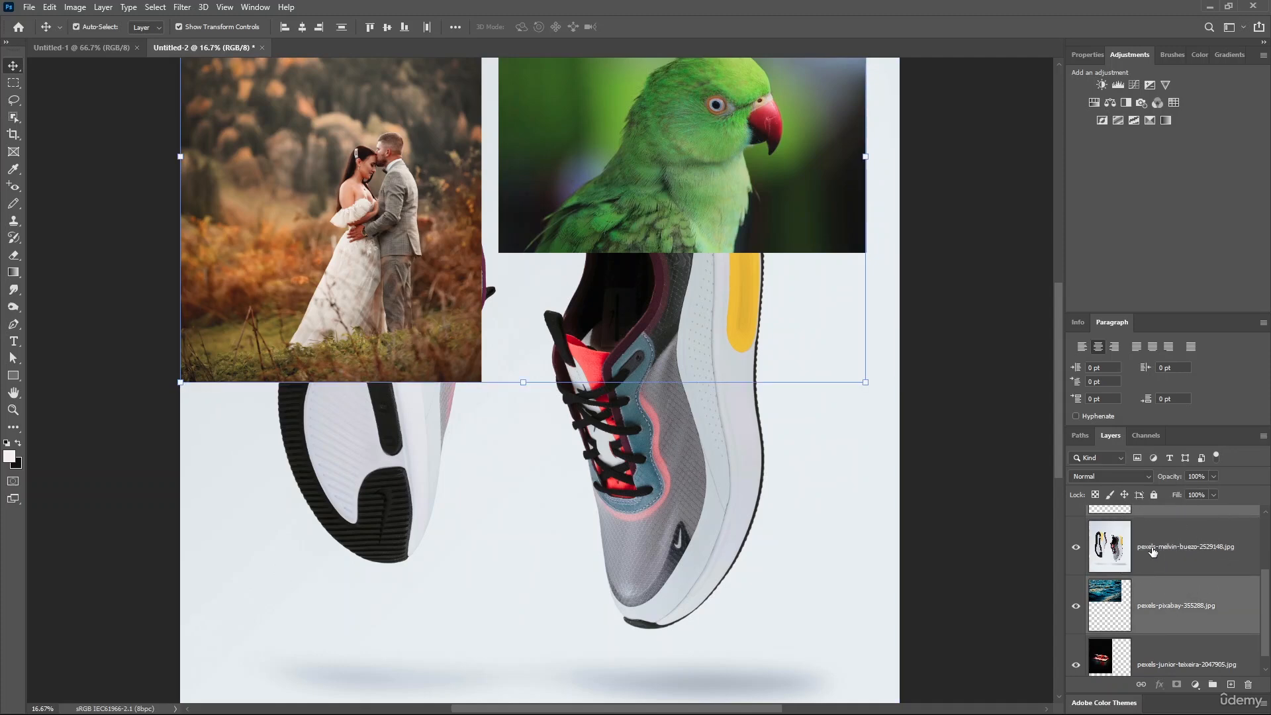
scroll(1189, 546, up, 2)
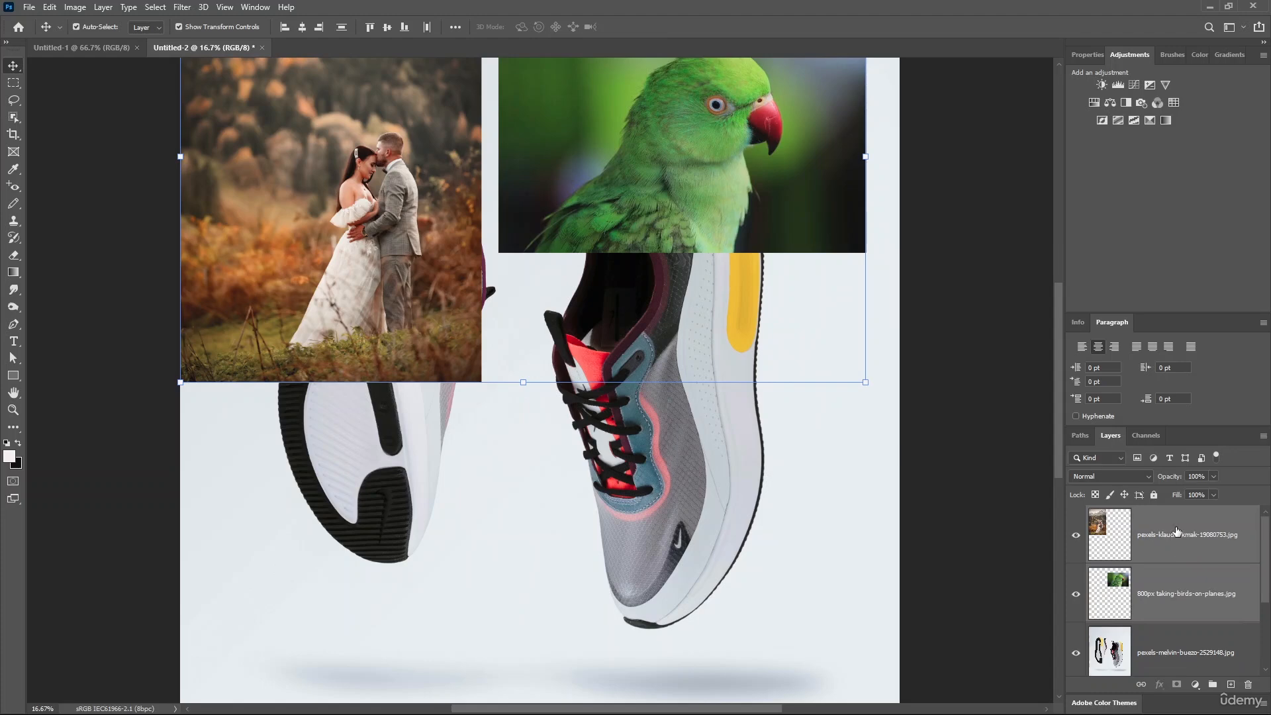
scroll(1177, 582, down, 2)
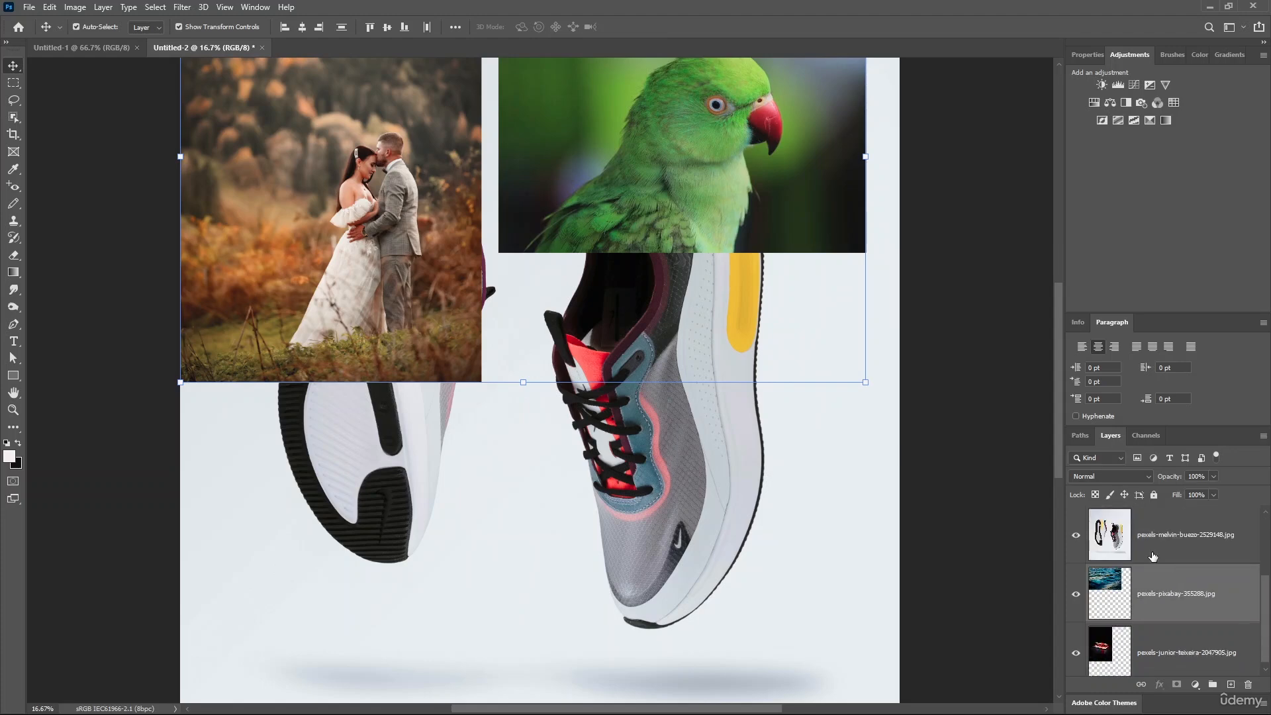
Align the selected layers by their horizontal centers and move them down together to about the middle of the canvas
click(110, 6)
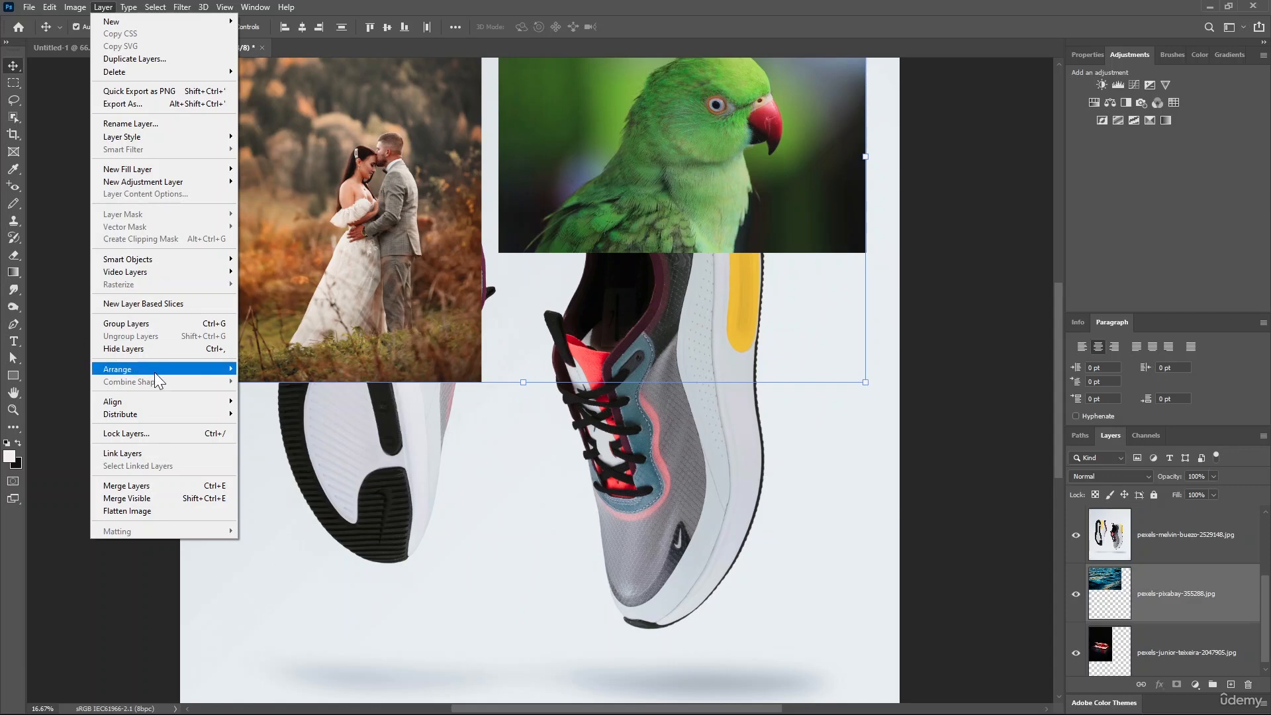
mouse_move(164, 406)
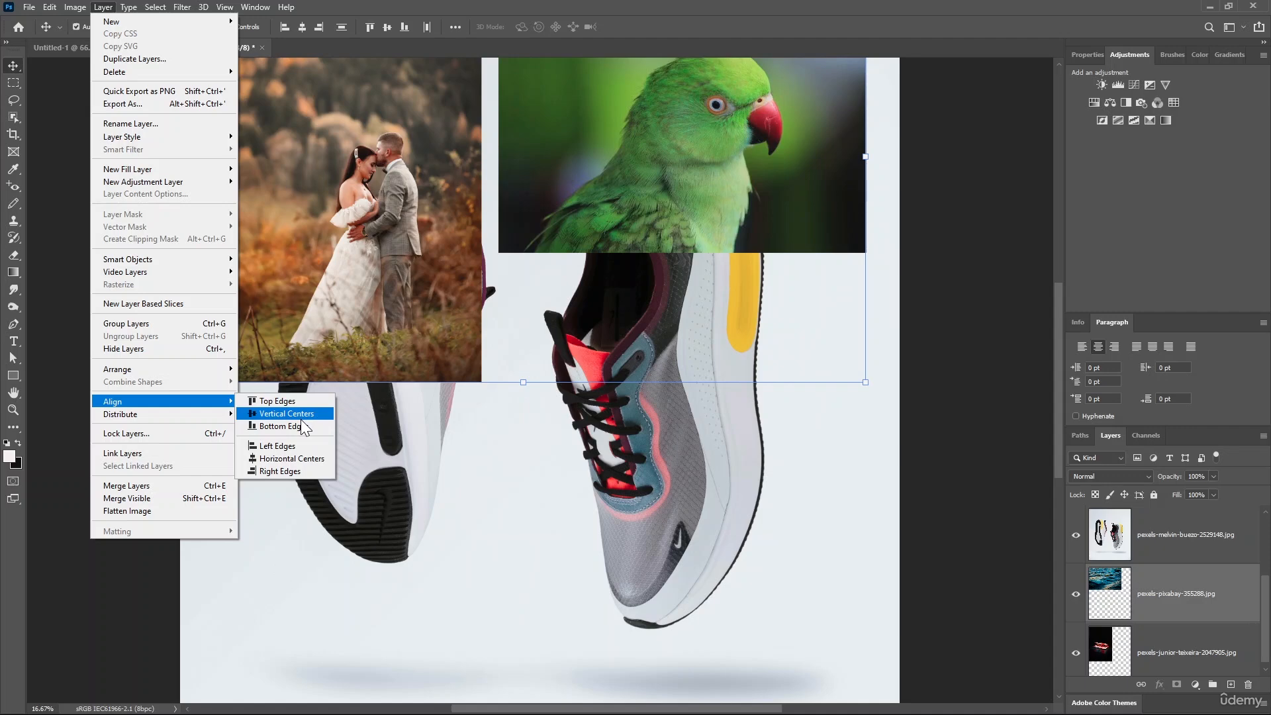
click(301, 459)
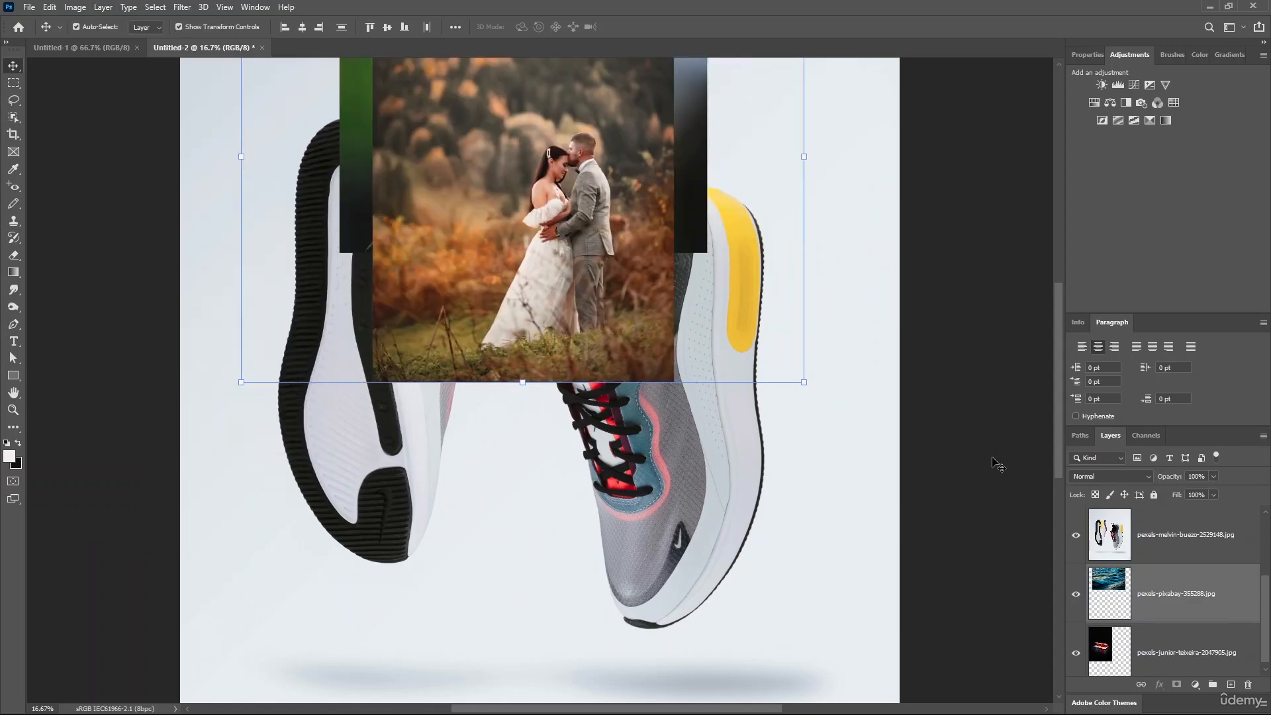
drag(582, 220, 579, 430)
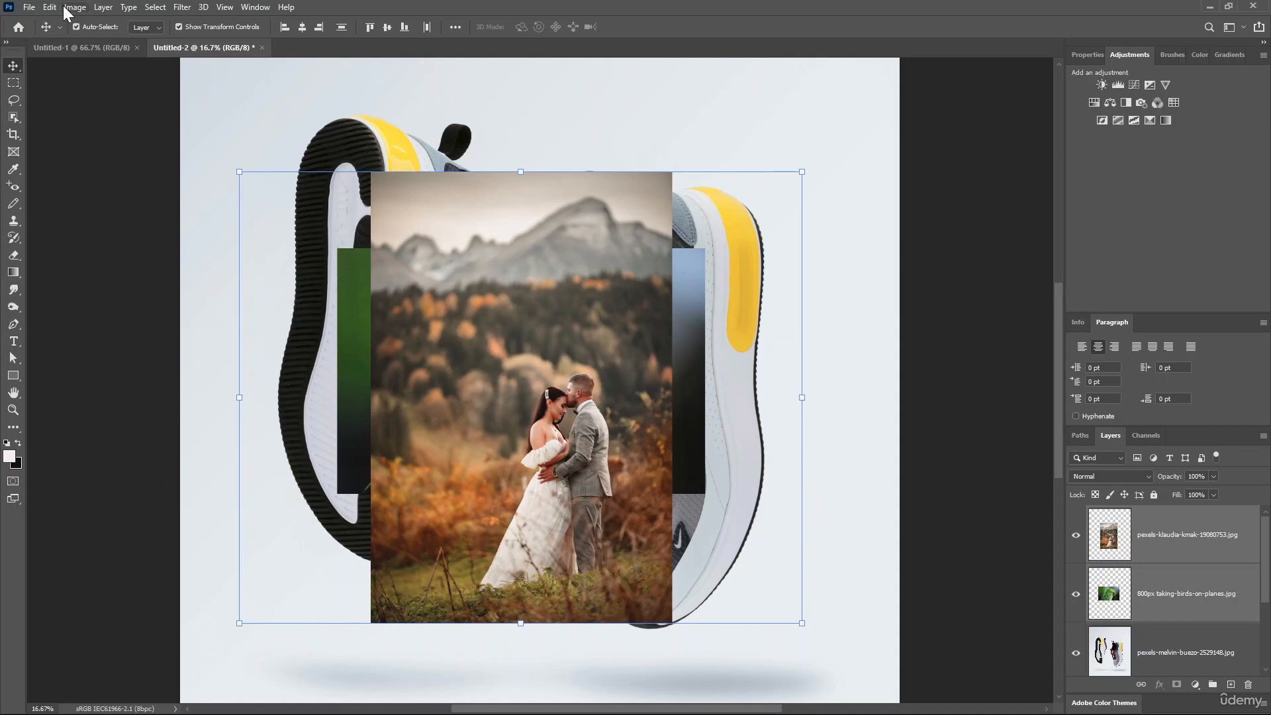
Distribute the three selected layers by their left edges
click(103, 7)
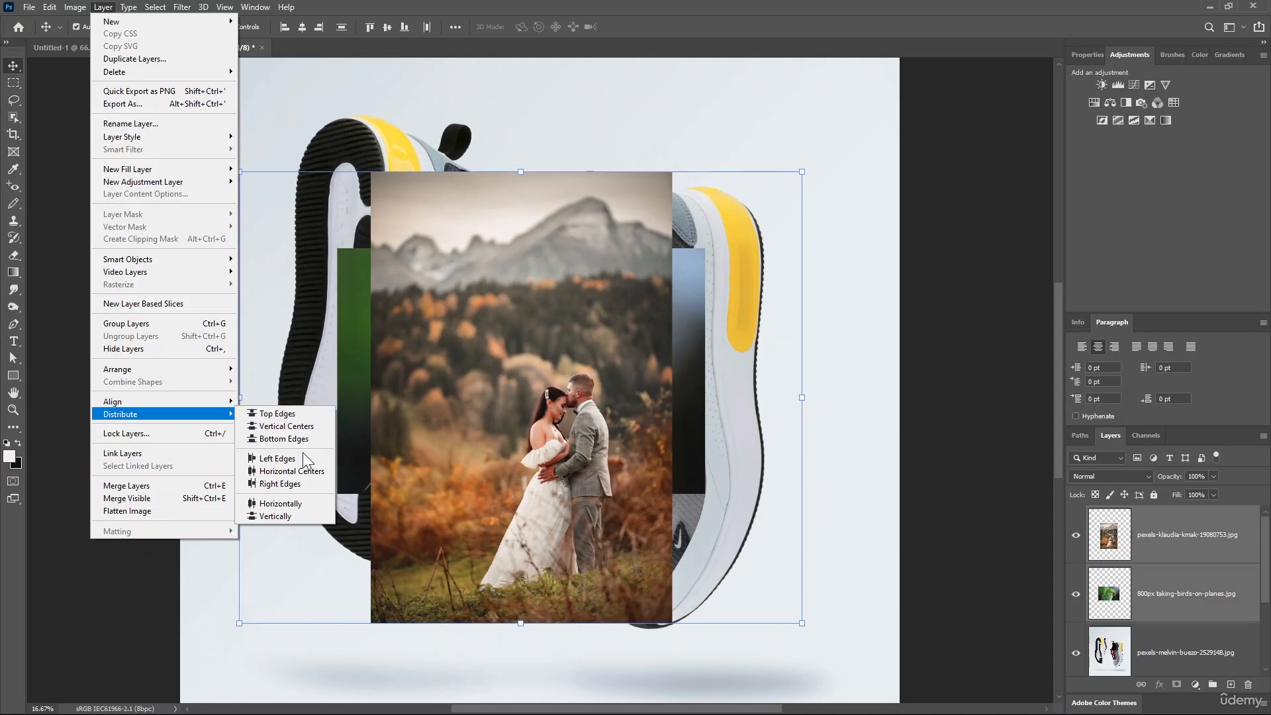
click(304, 463)
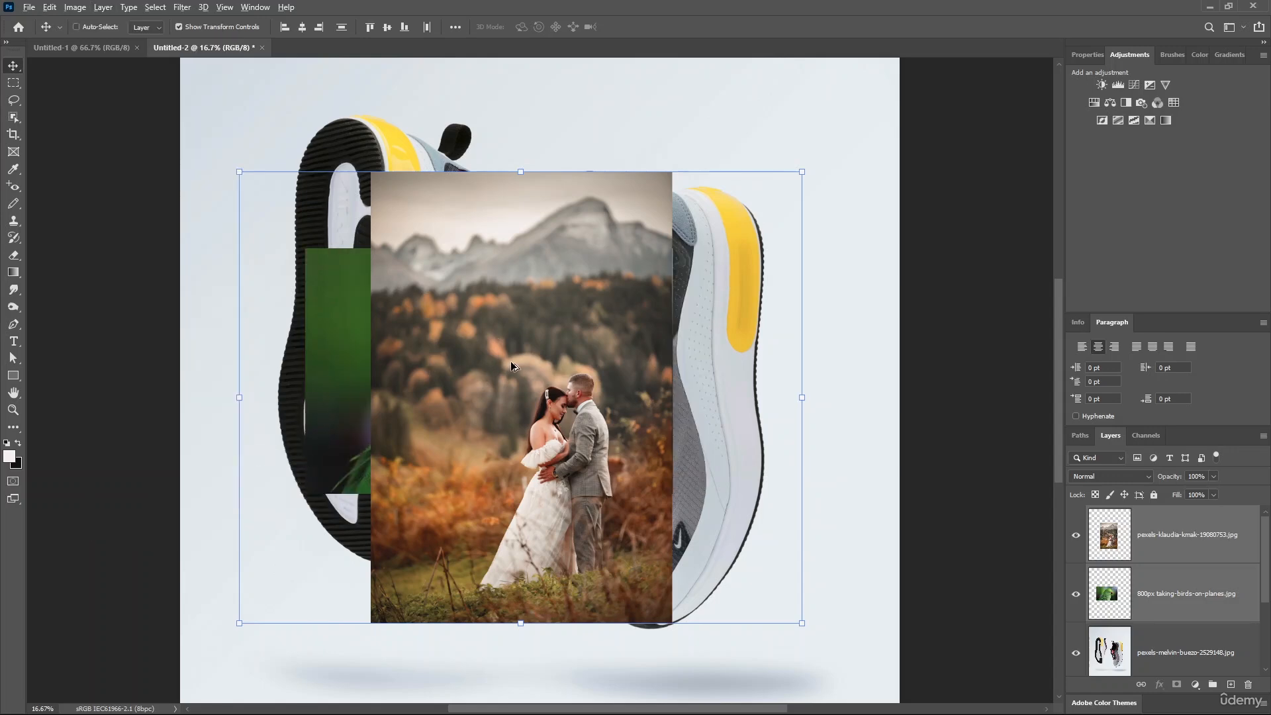
Hide the sneakers layer and move the black image with the red lips right and down to about the middle of the canvas
scroll(515, 368, down, 2)
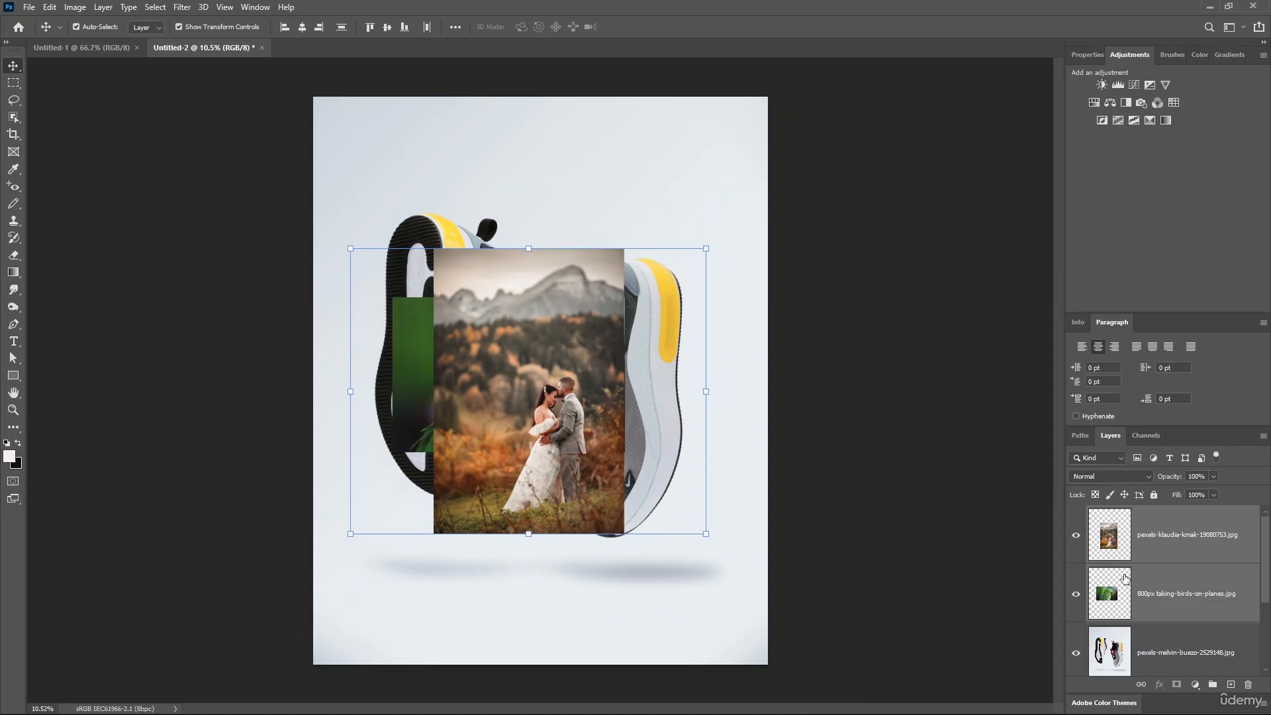
click(1076, 652)
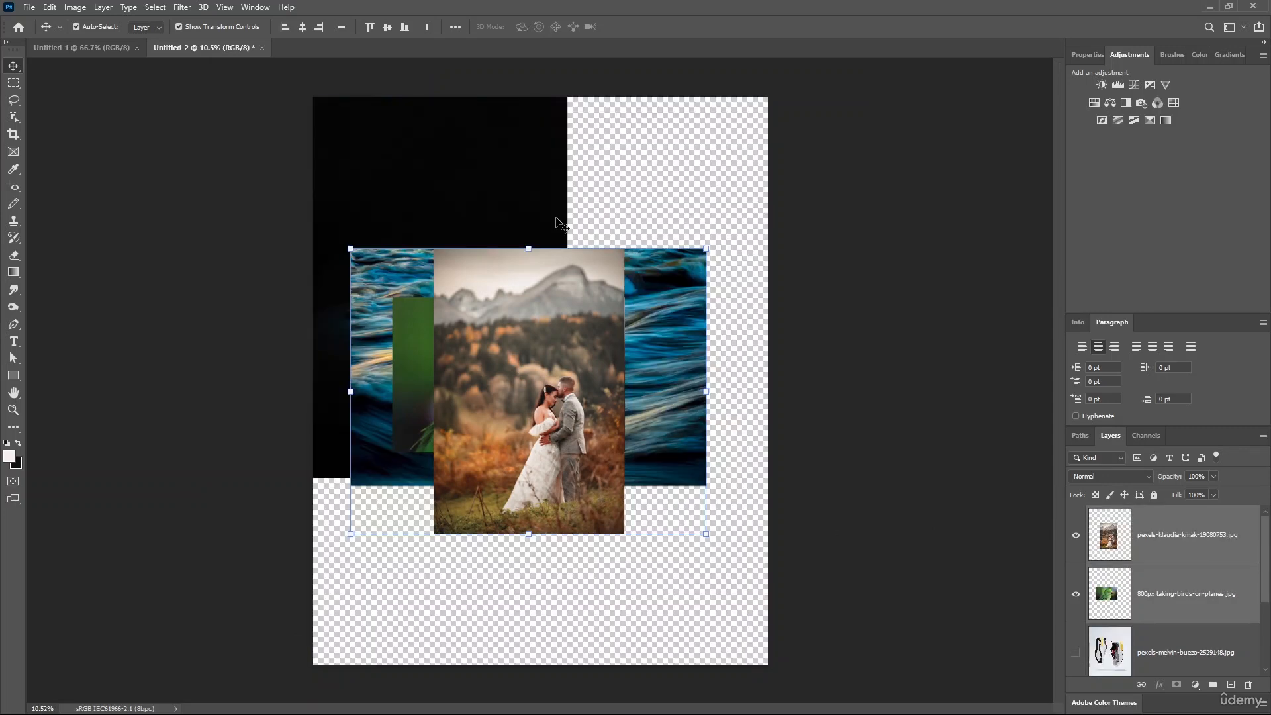
scroll(1203, 640, down, 1)
scroll(1203, 640, down, 1)
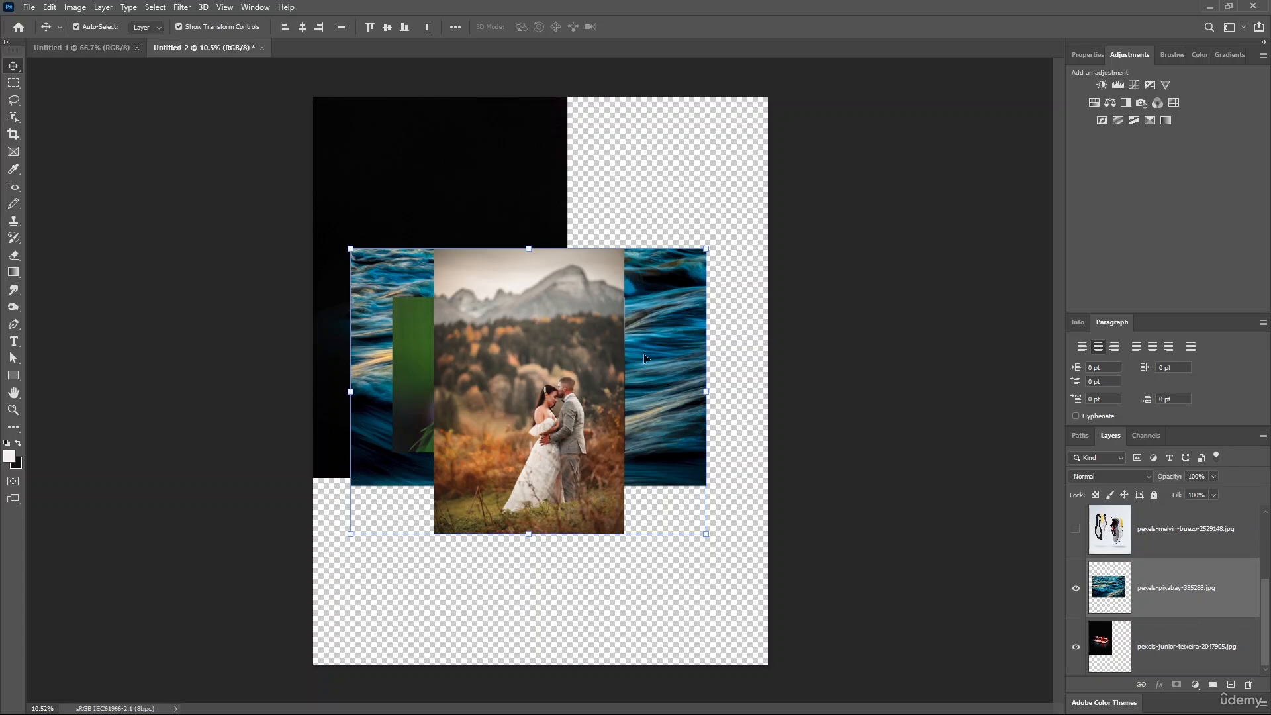
drag(488, 181, 595, 223)
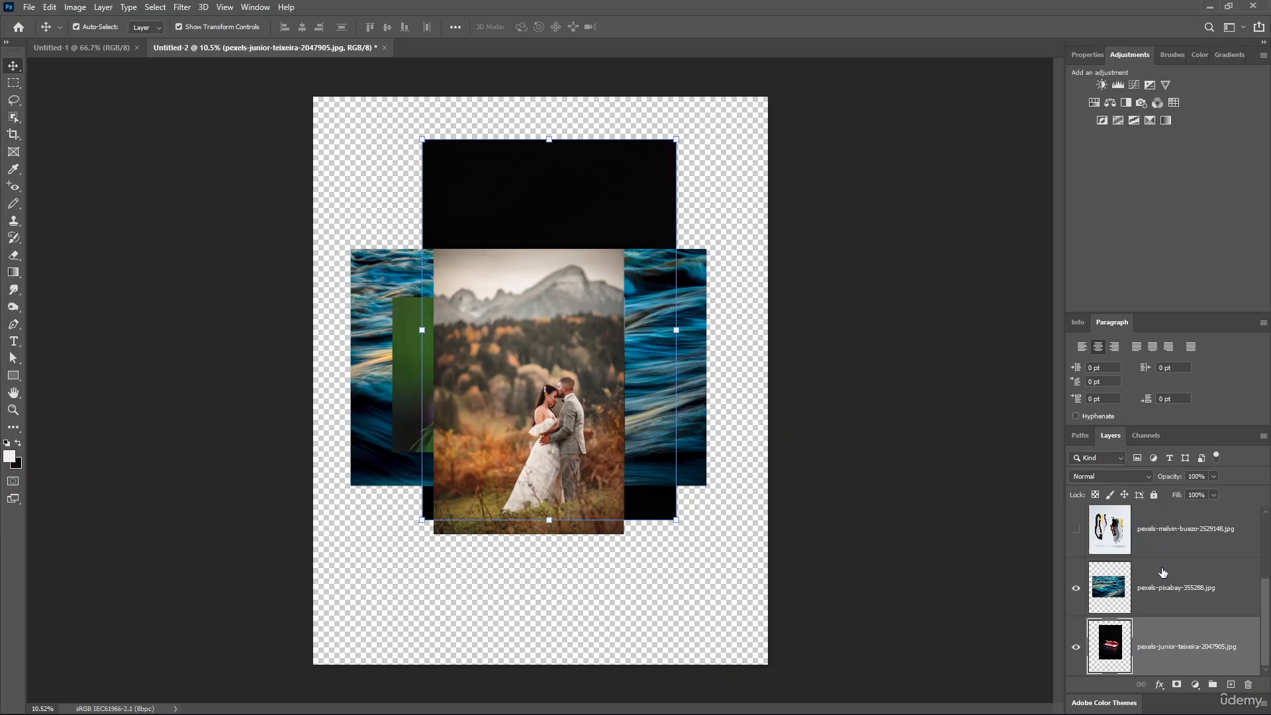
Add a layer mask to the ocean layer, and invert the mask to black and back to white
click(1185, 589)
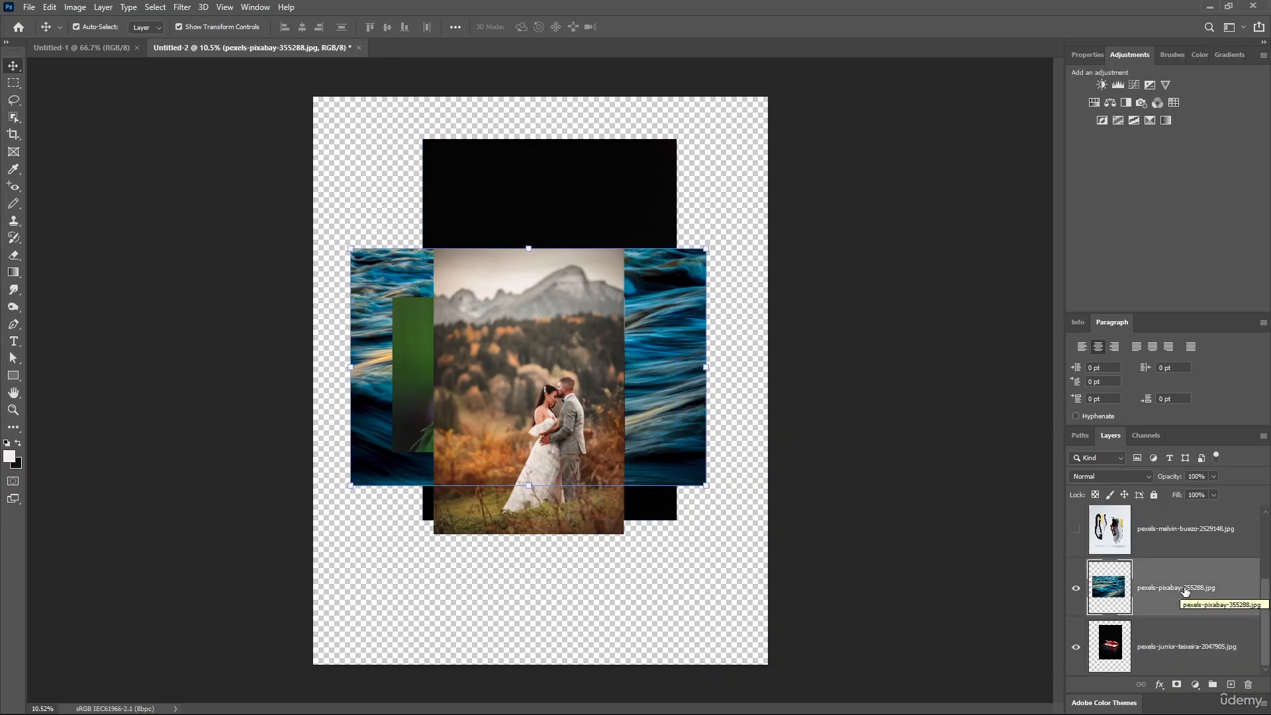
click(1177, 685)
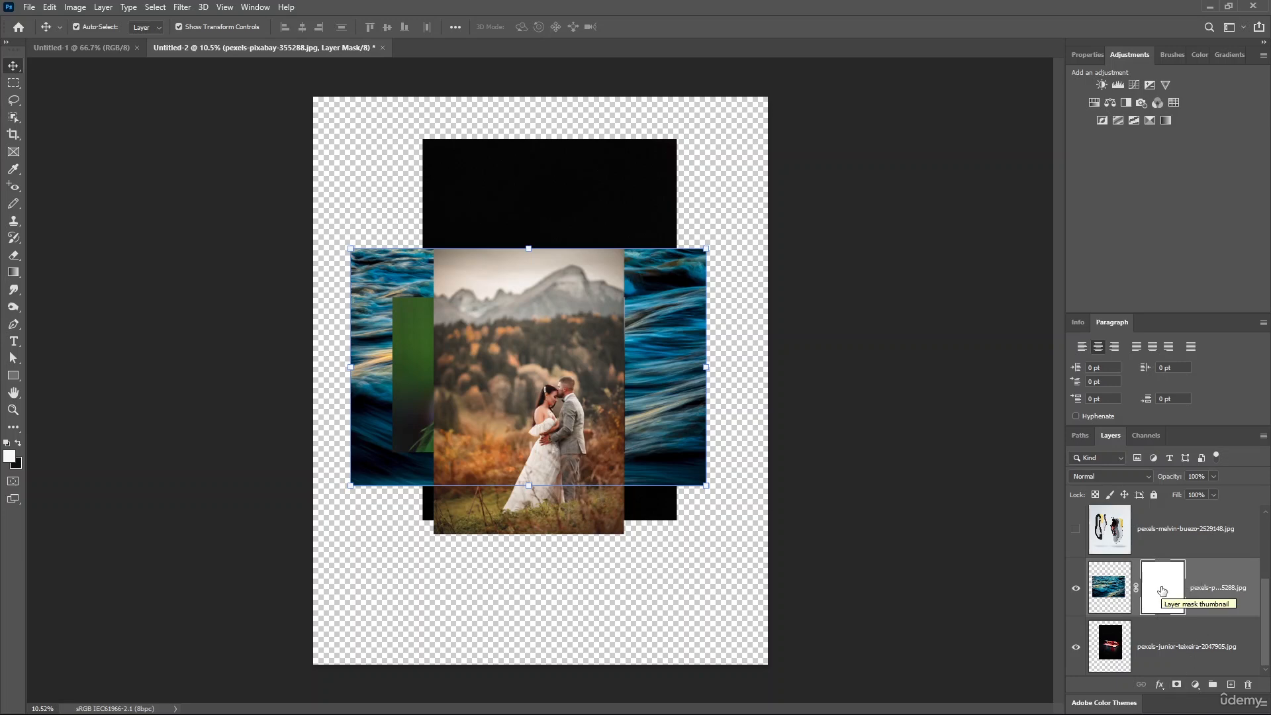
key(ctrl)
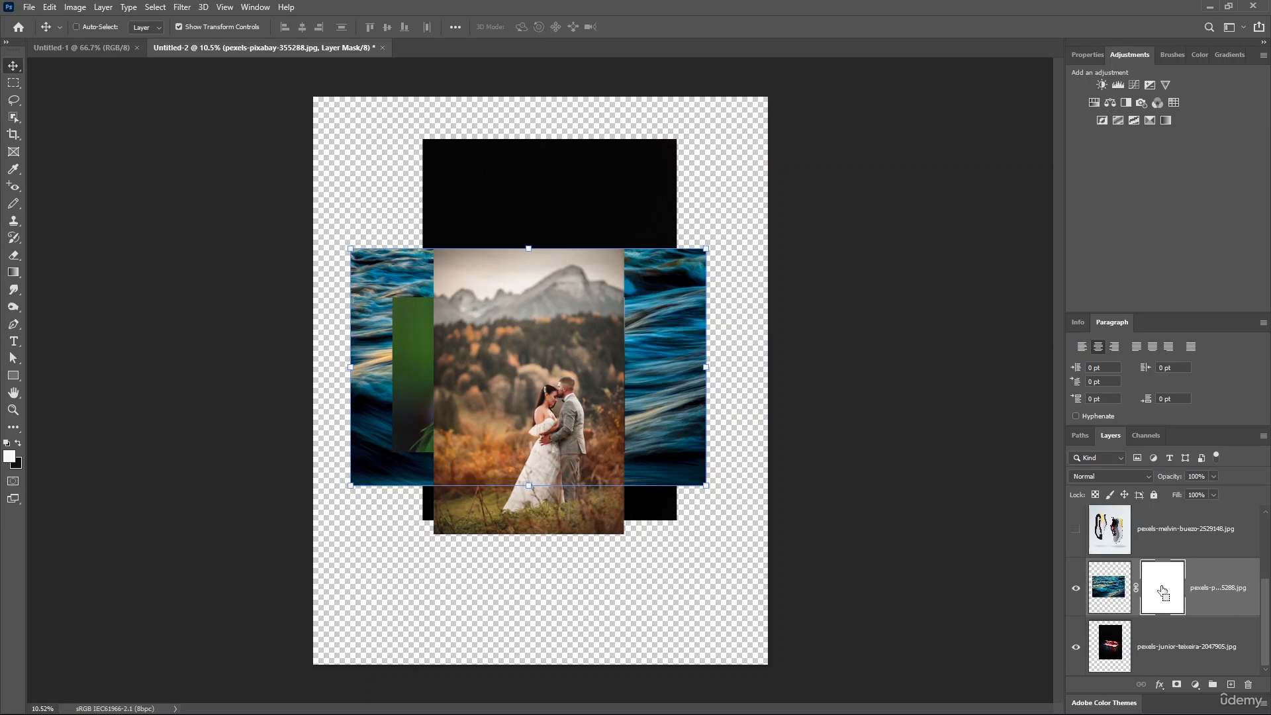
key(ctrl+i)
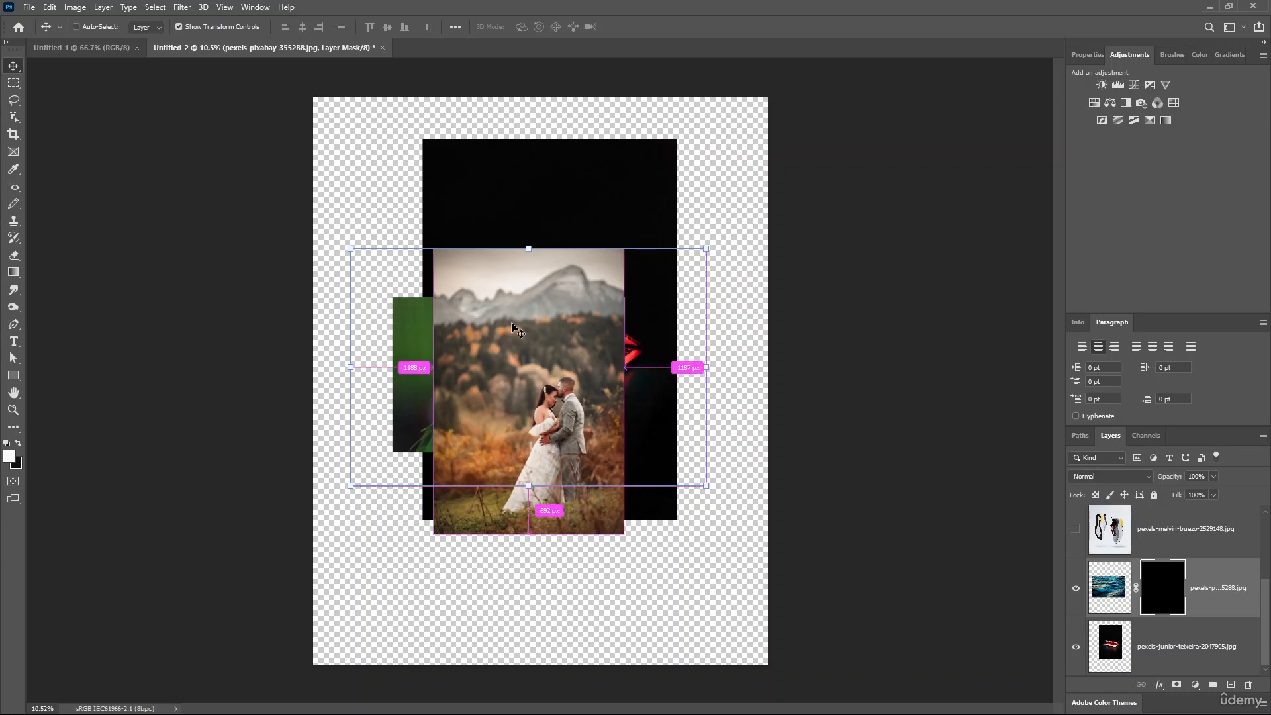
key(ctrl+i)
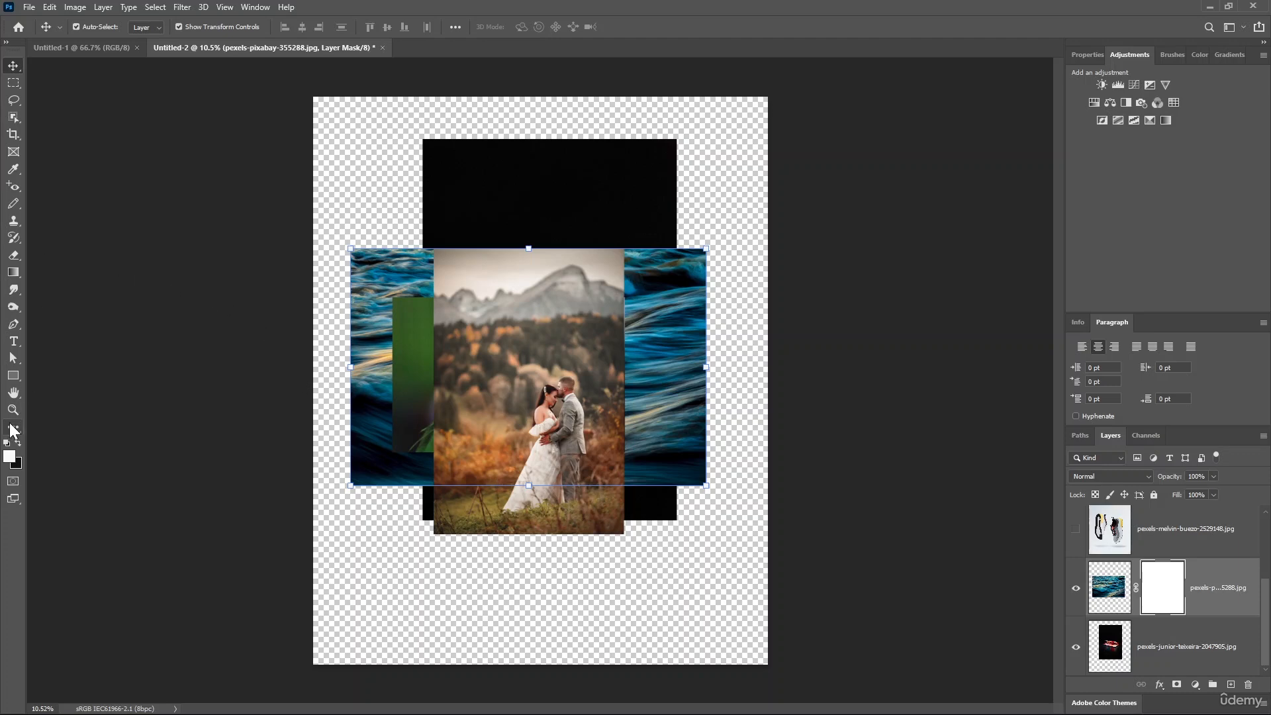
Paint a vertical white brush stroke and a looping white stroke directly on the wedding couple layer
key(b)
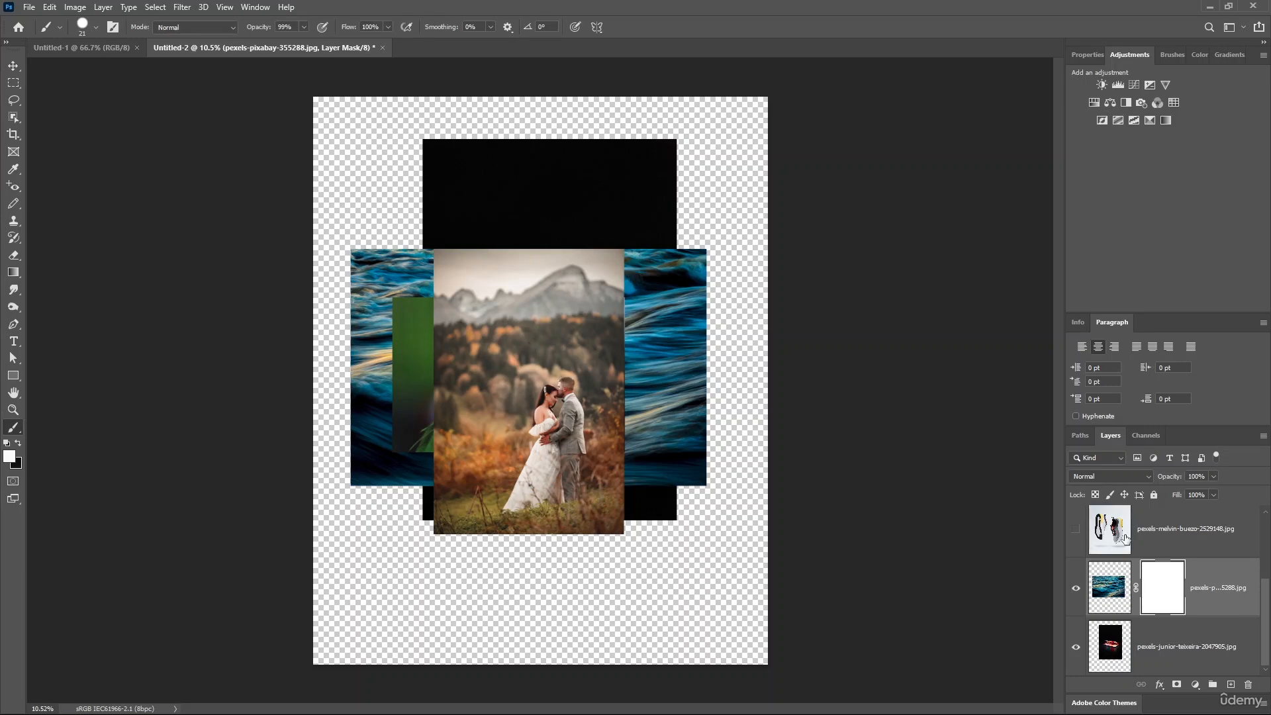
drag(1266, 601, 1266, 535)
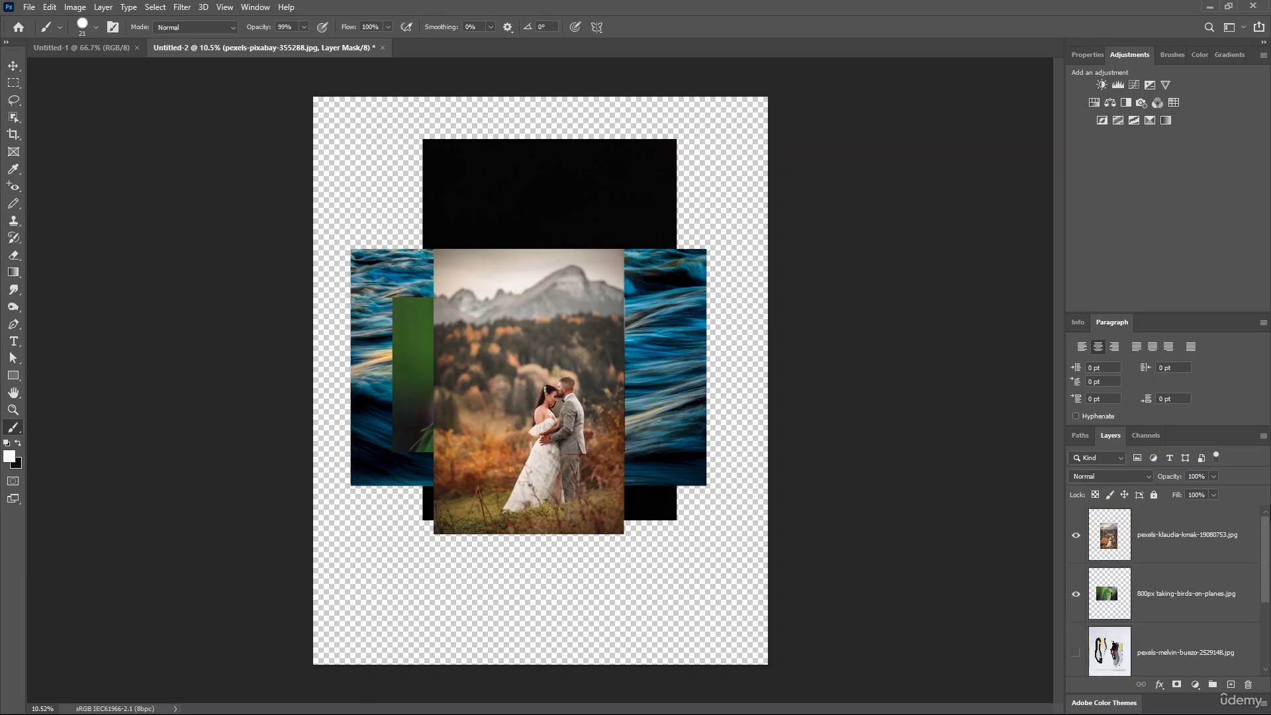
click(1138, 542)
drag(527, 360, 523, 461)
mouse_move(467, 326)
mouse_down()
mouse_move(516, 388)
mouse_move(541, 332)
mouse_move(474, 352)
mouse_move(549, 333)
mouse_up()
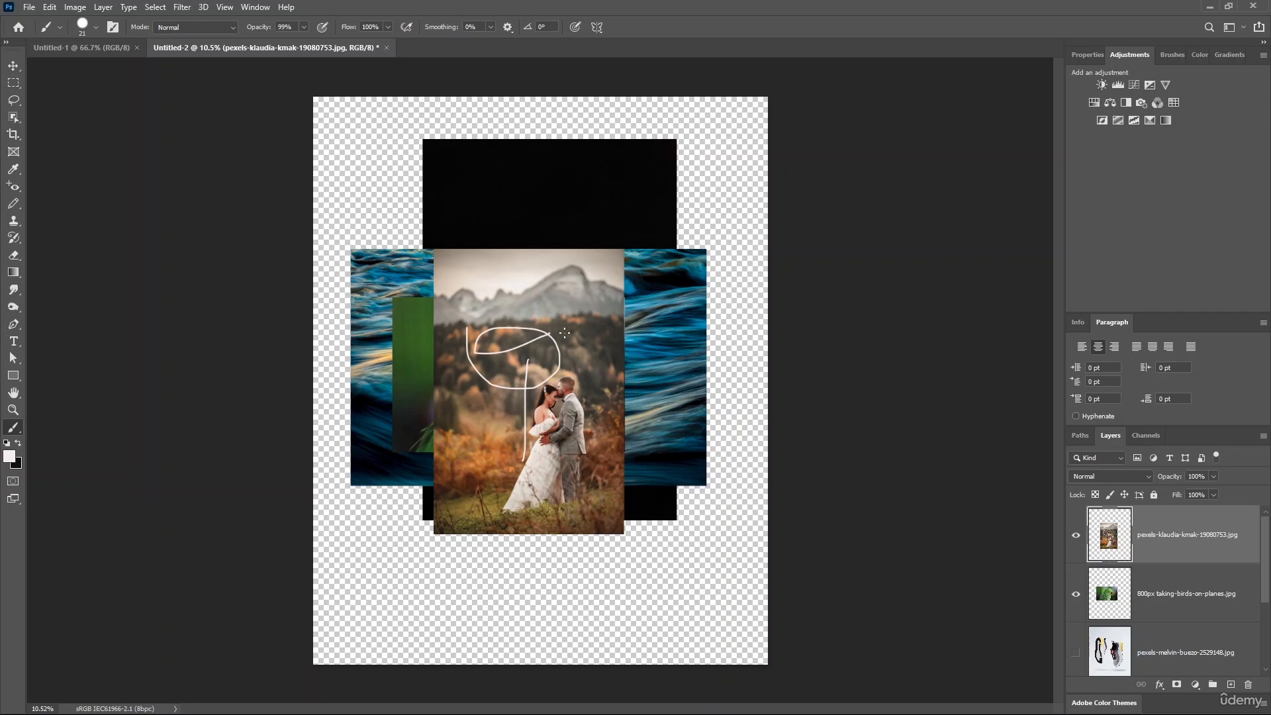
Preview the available blend modes in the parrot layer's Blending Options and close the Layer Style dialog without applying changes
click(1195, 599)
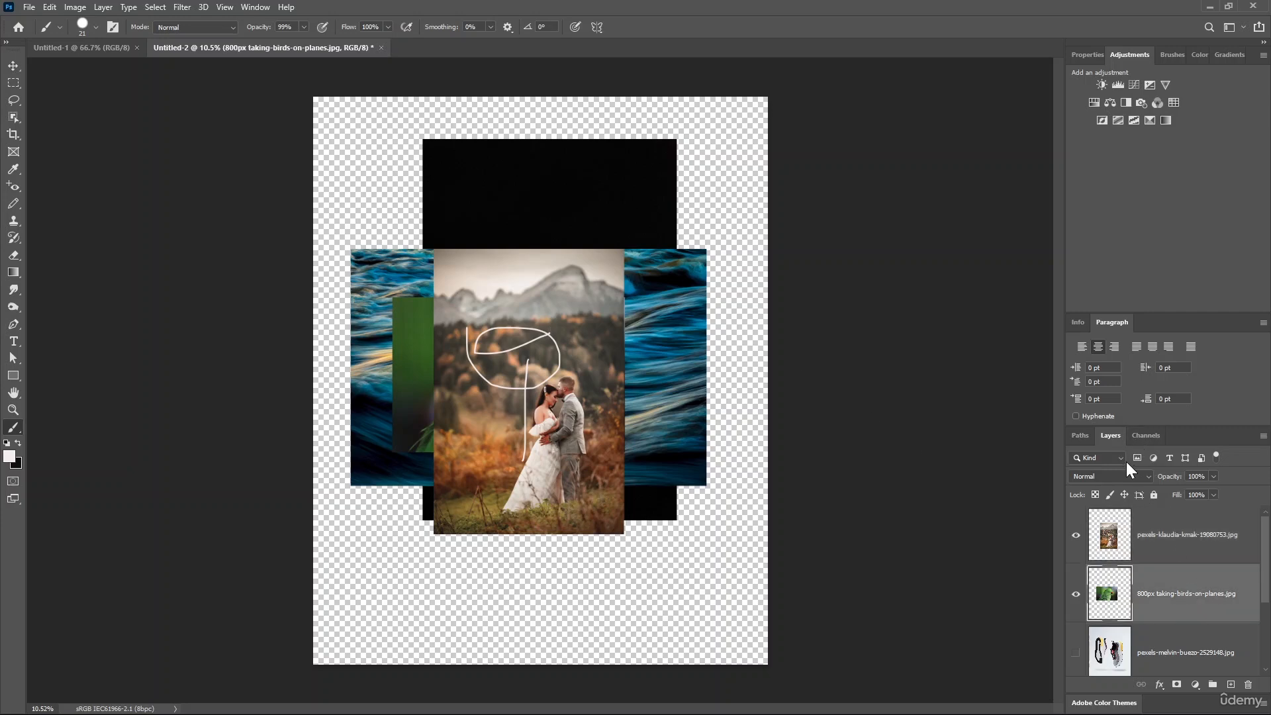
right_click(1172, 584)
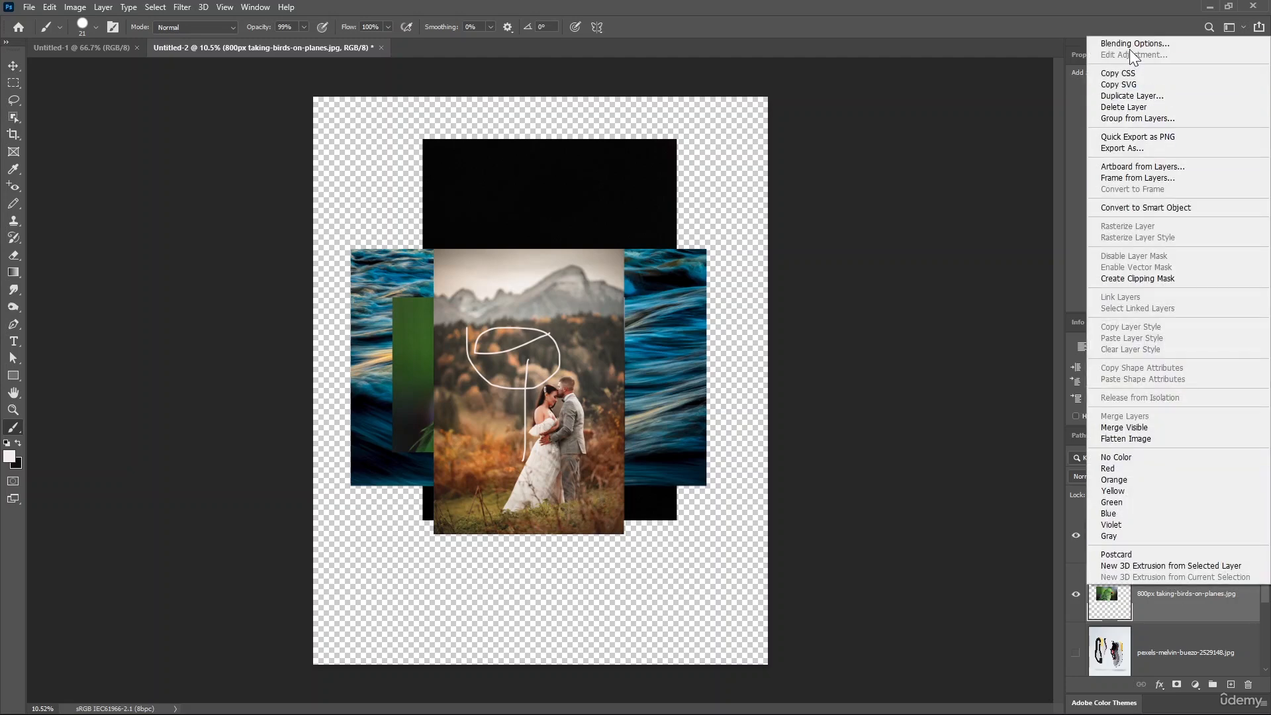
click(1129, 44)
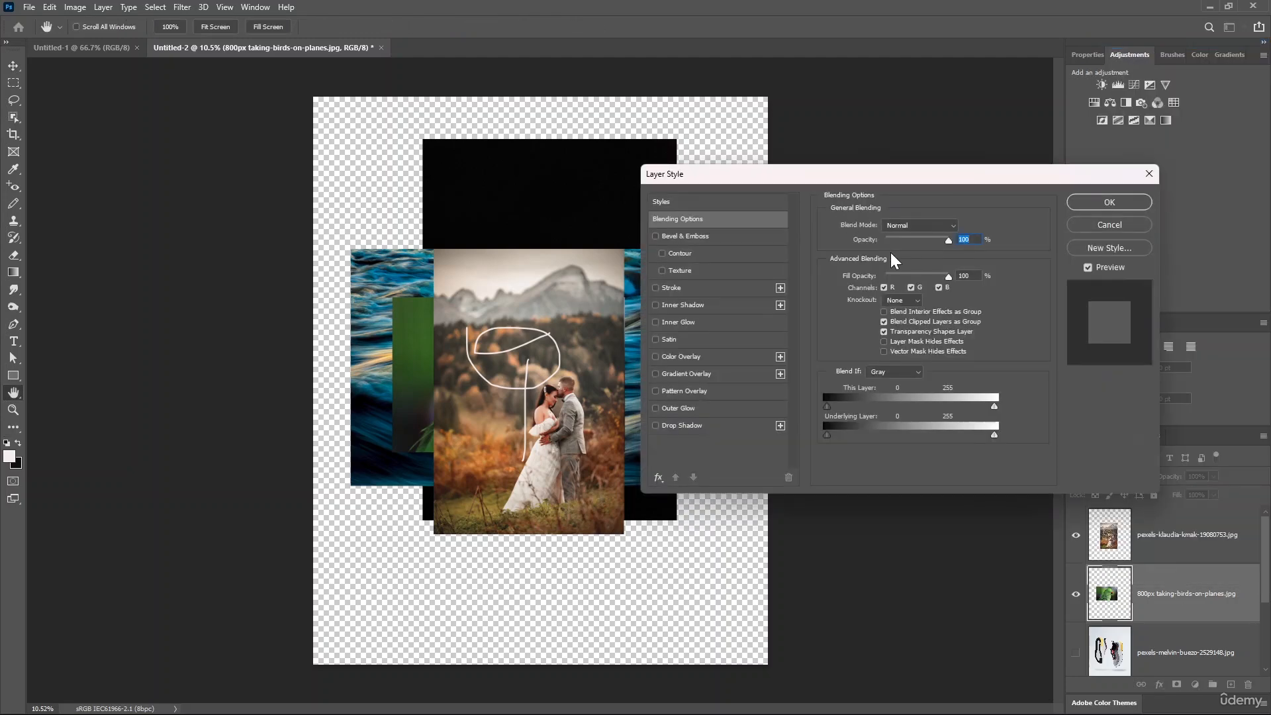
click(957, 225)
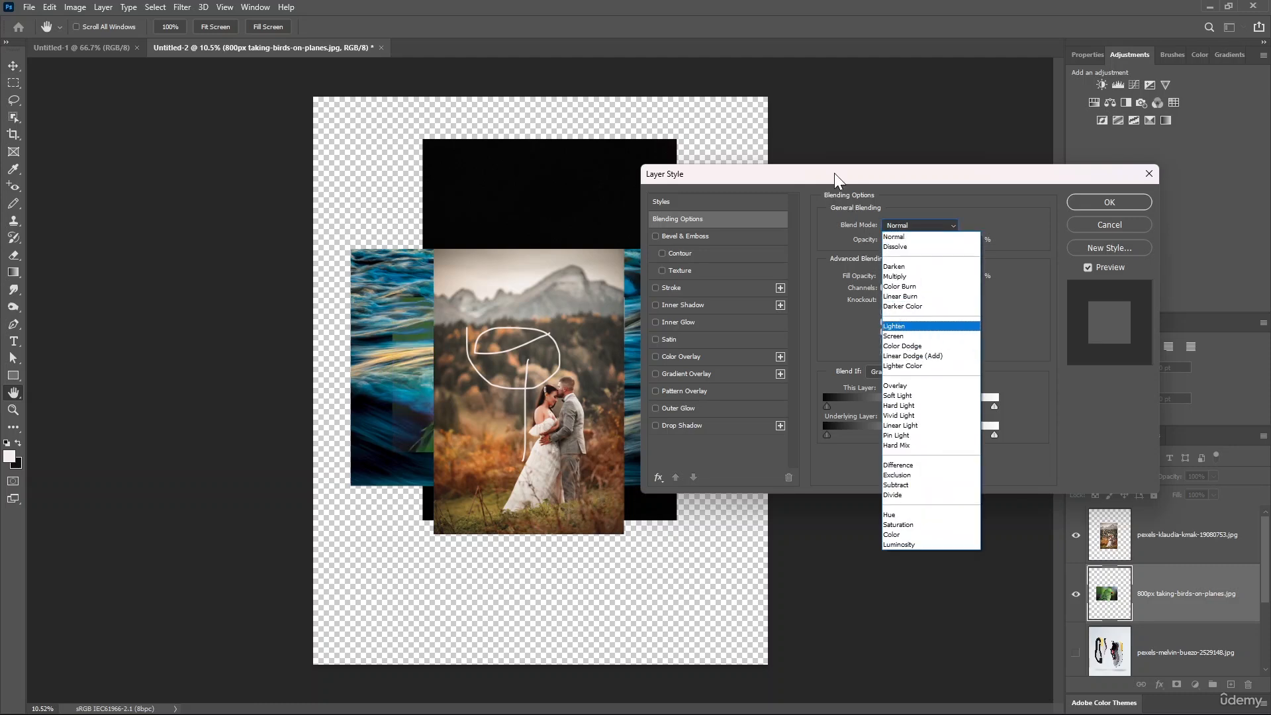
click(976, 173)
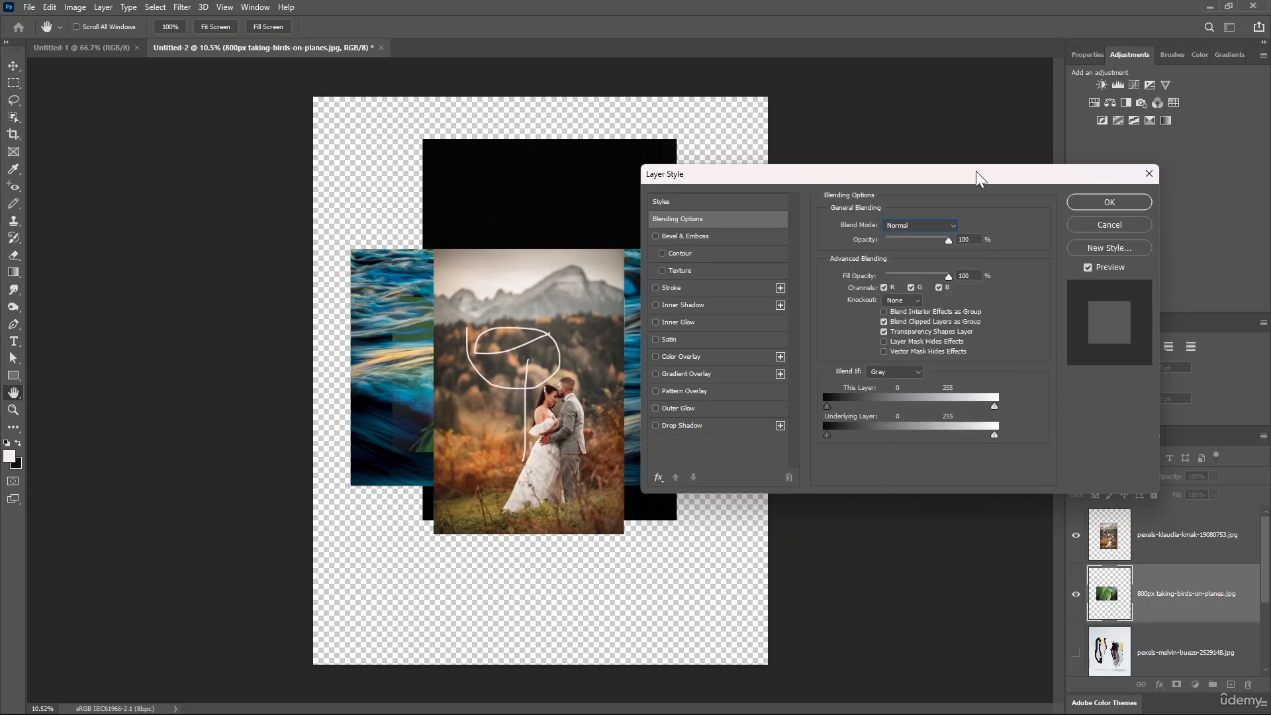
click(955, 226)
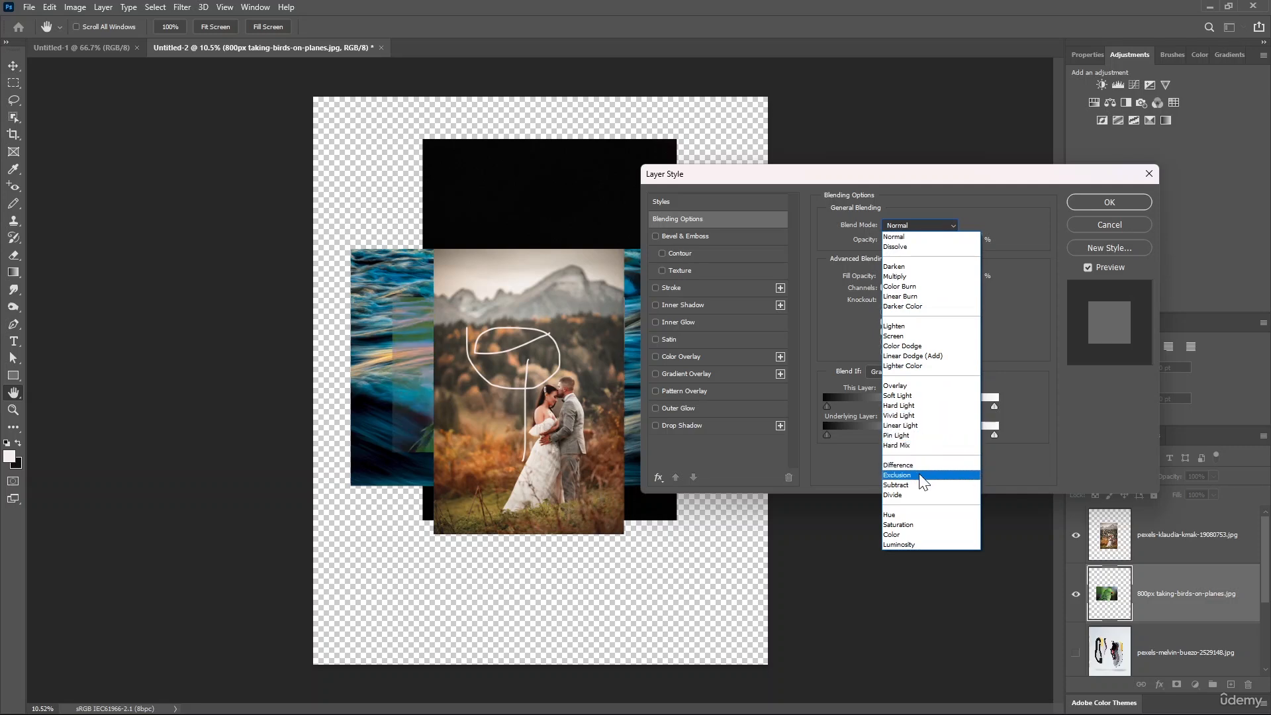
click(864, 576)
click(1105, 228)
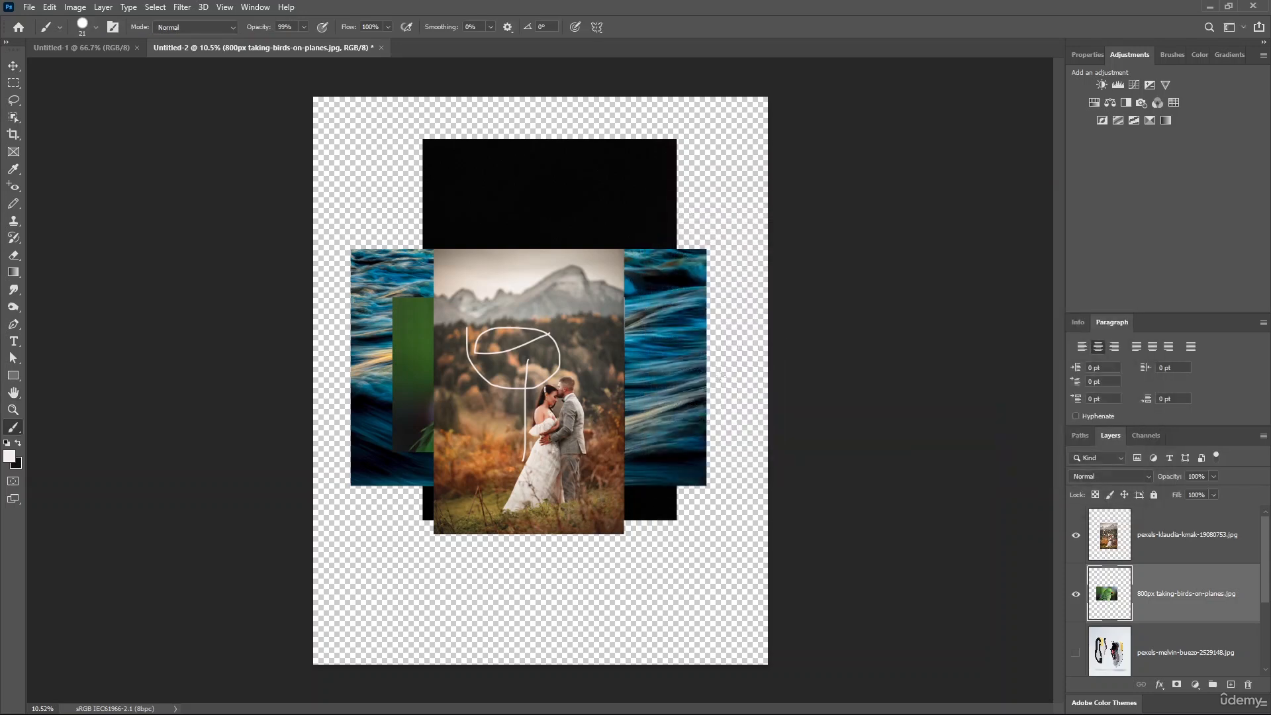